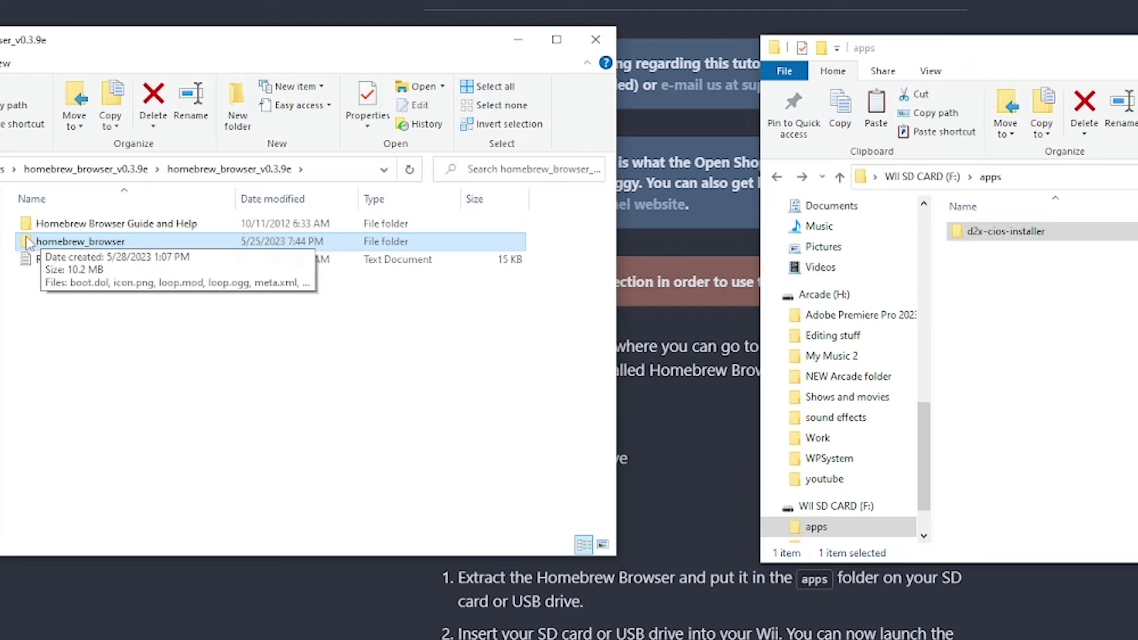
Copy the homebrew_browser folder and the priiloader folder from the extracted downloads into the apps folder on the WII SD CARD.
drag(27, 245, 1003, 322)
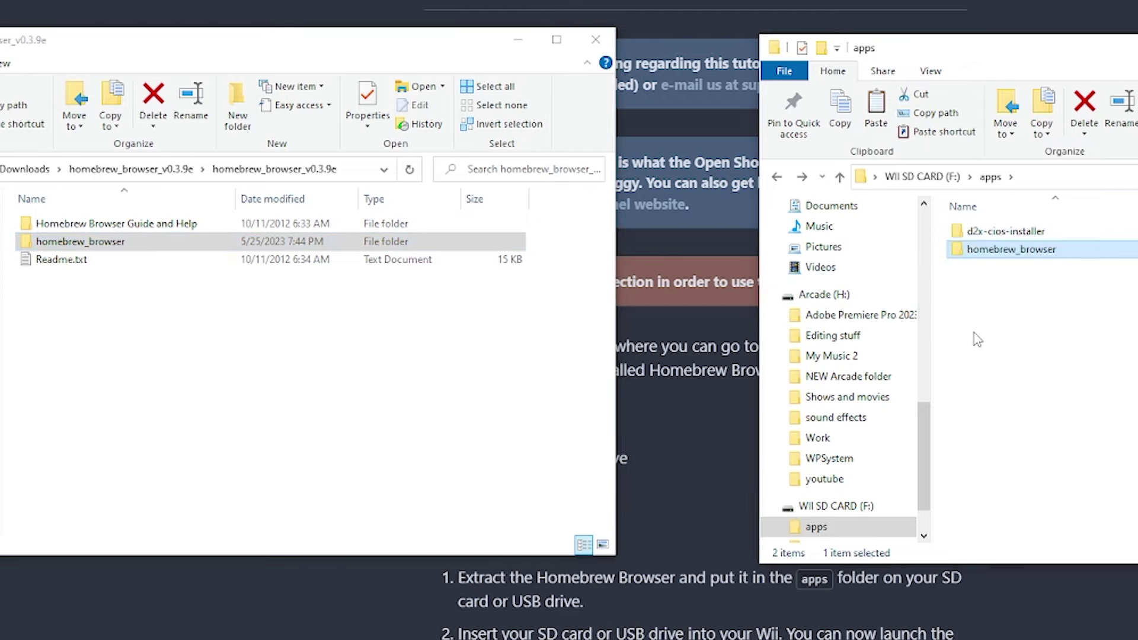
click(25, 170)
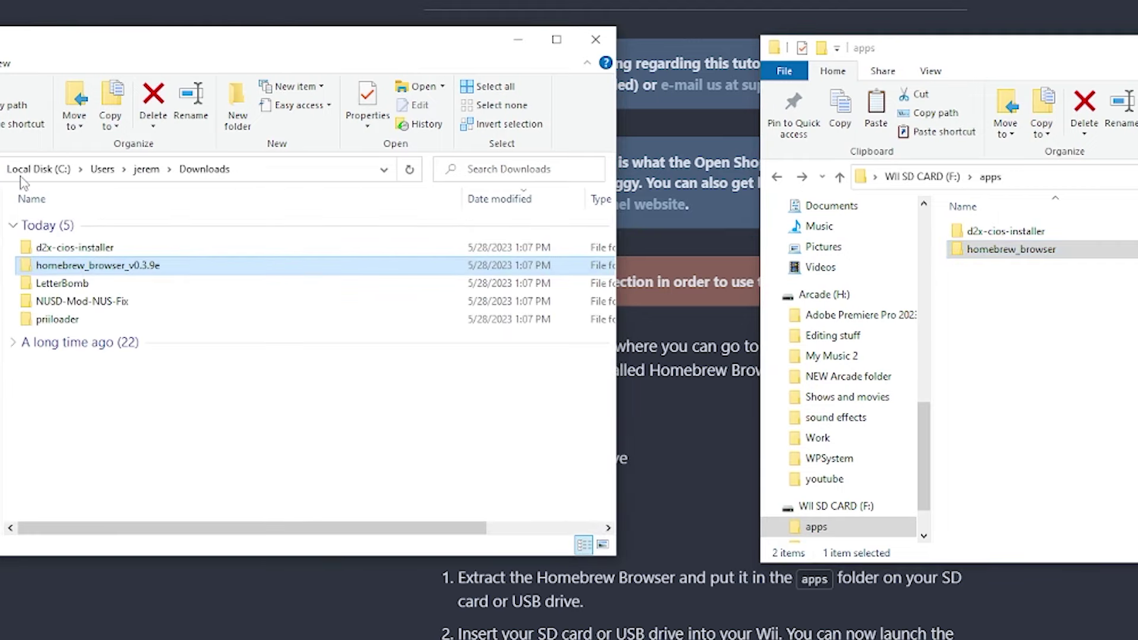
double_click(52, 322)
double_click(46, 225)
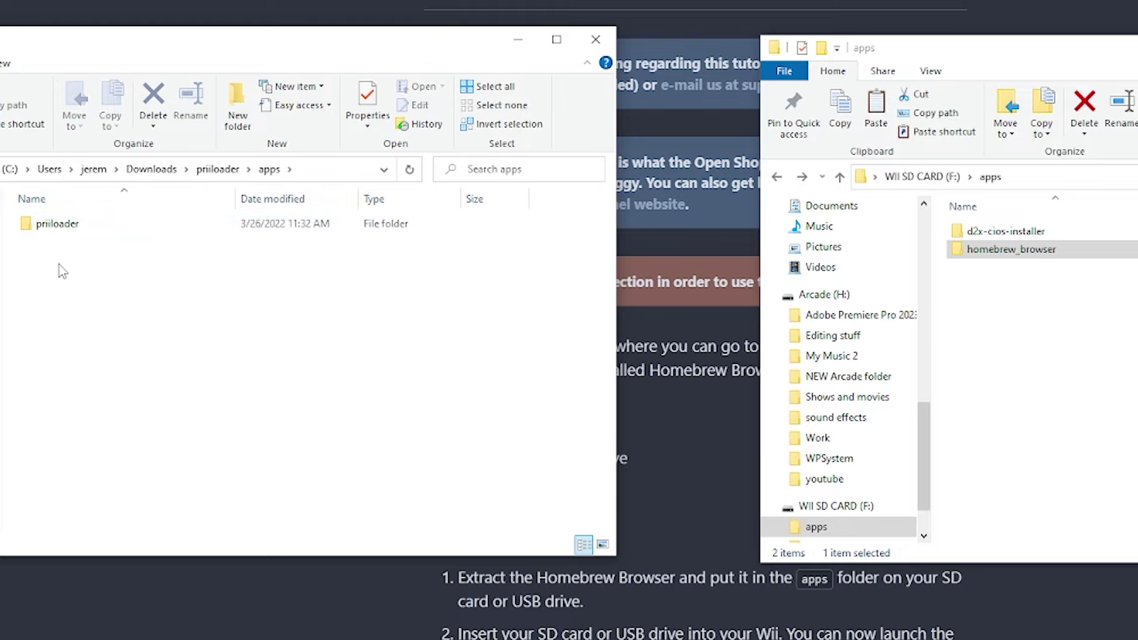
double_click(48, 224)
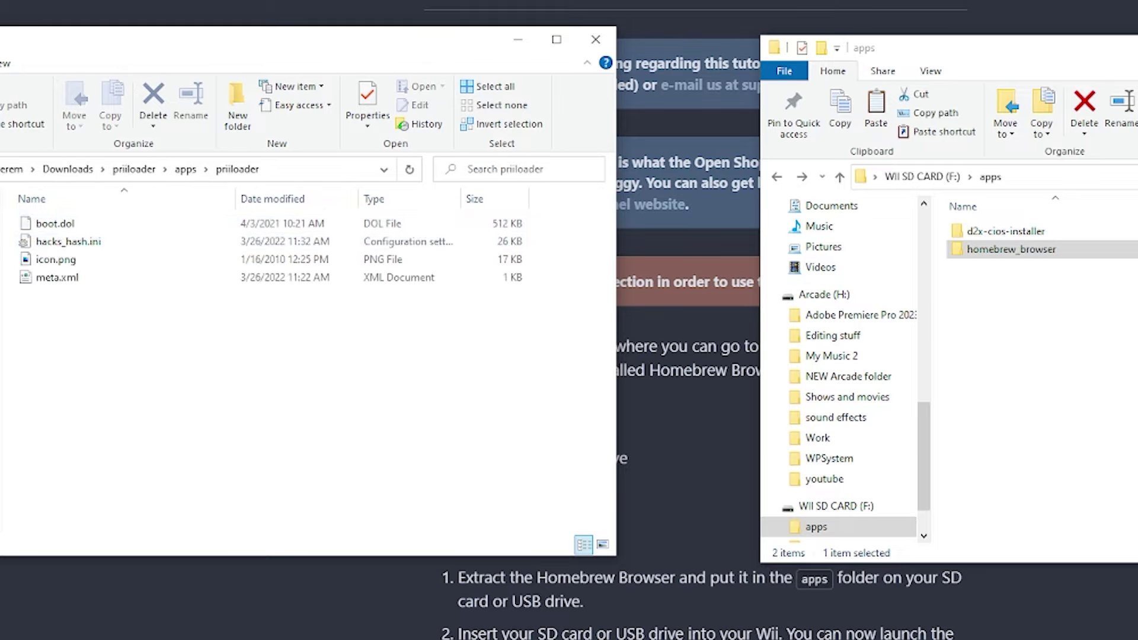
key(alt+Left)
drag(27, 225, 1028, 383)
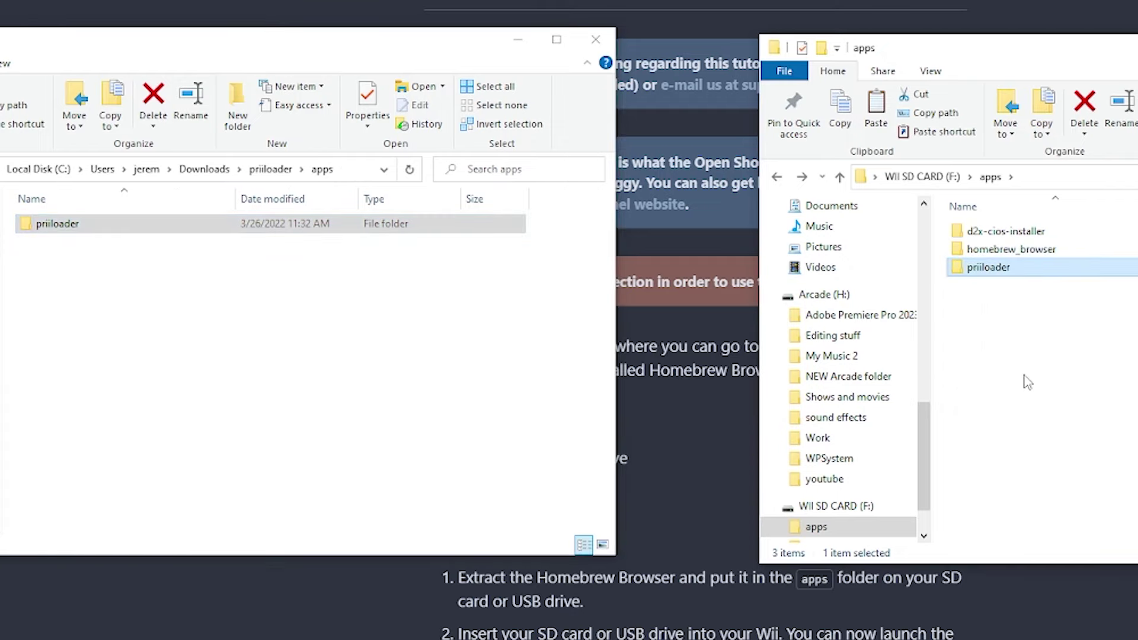
Return to the SD card's root folder and launch NUS Downloader.exe from the NUSD-Mod-NUS-Fix folder in Downloads.
click(922, 176)
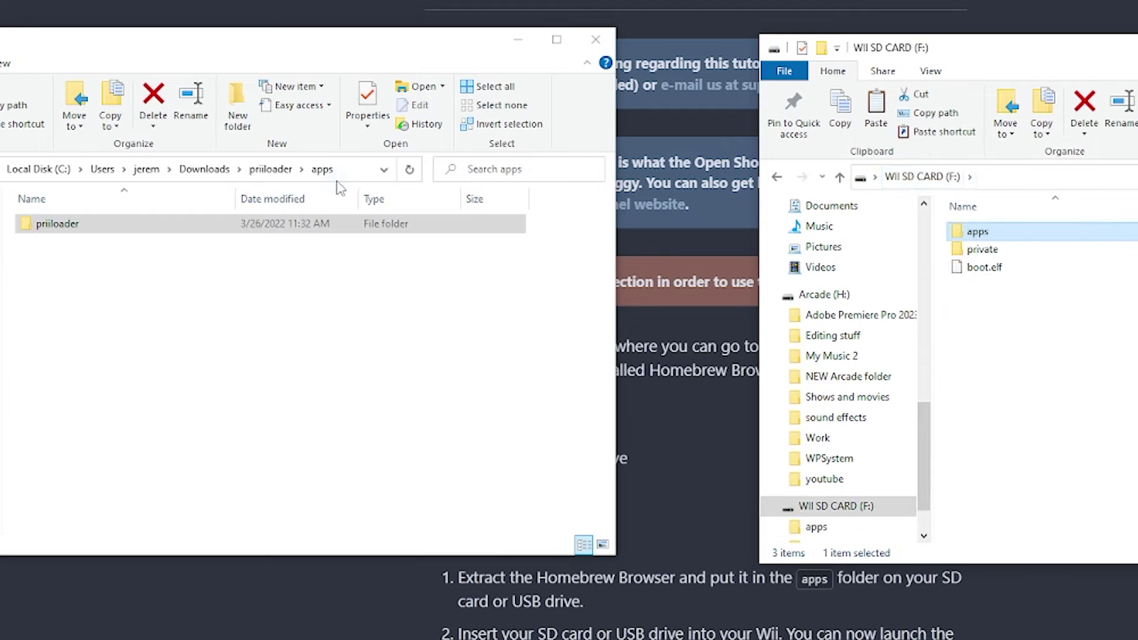
click(202, 170)
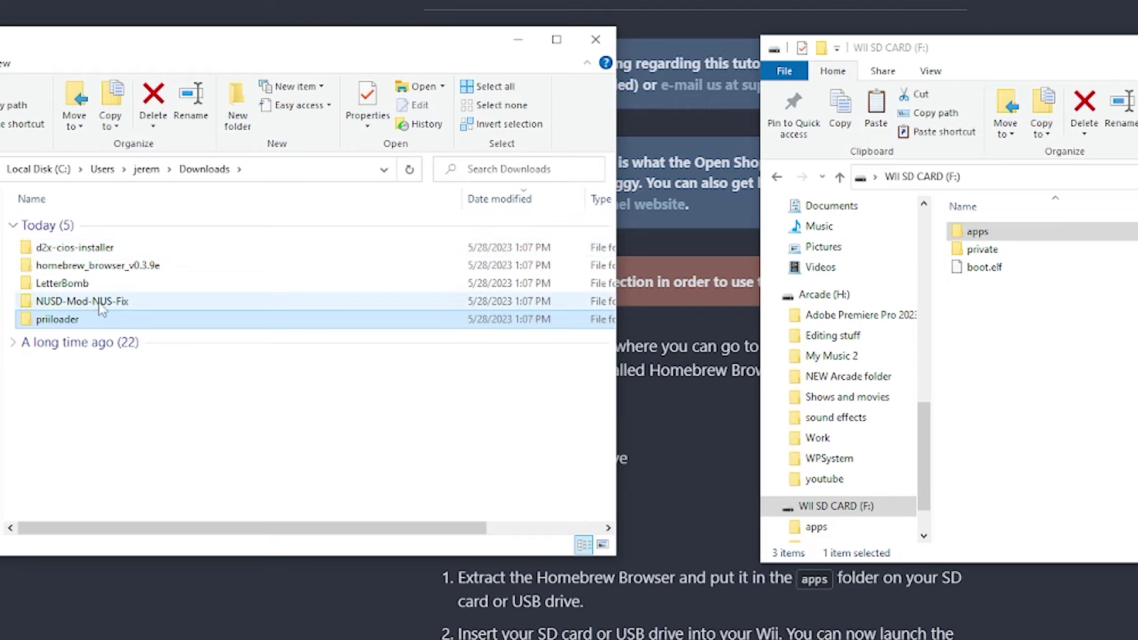
double_click(72, 303)
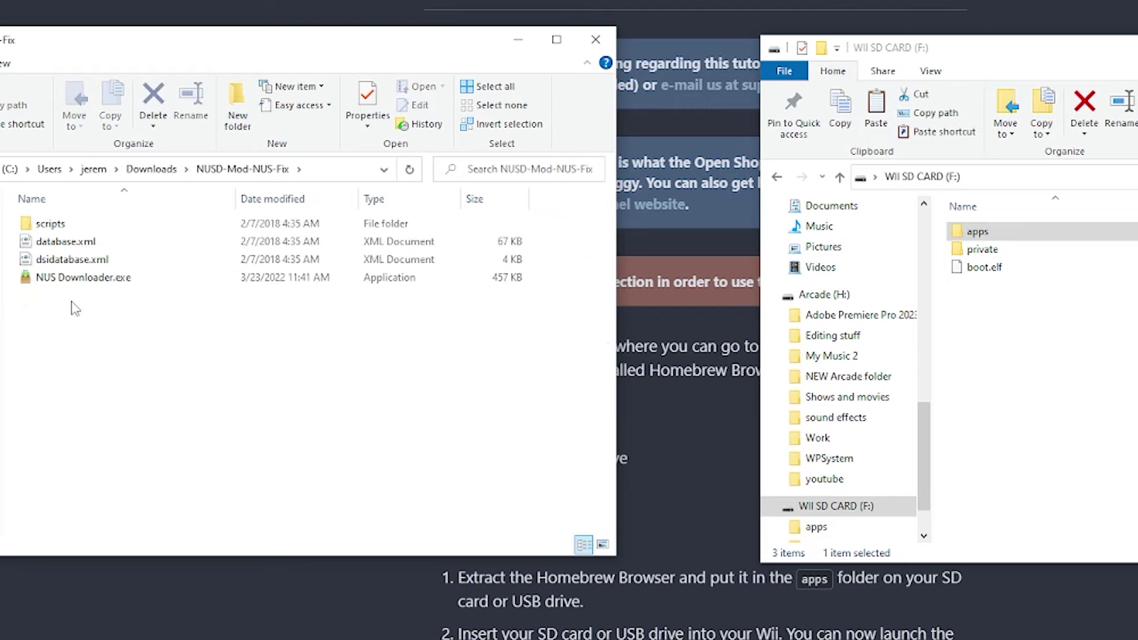
double_click(89, 278)
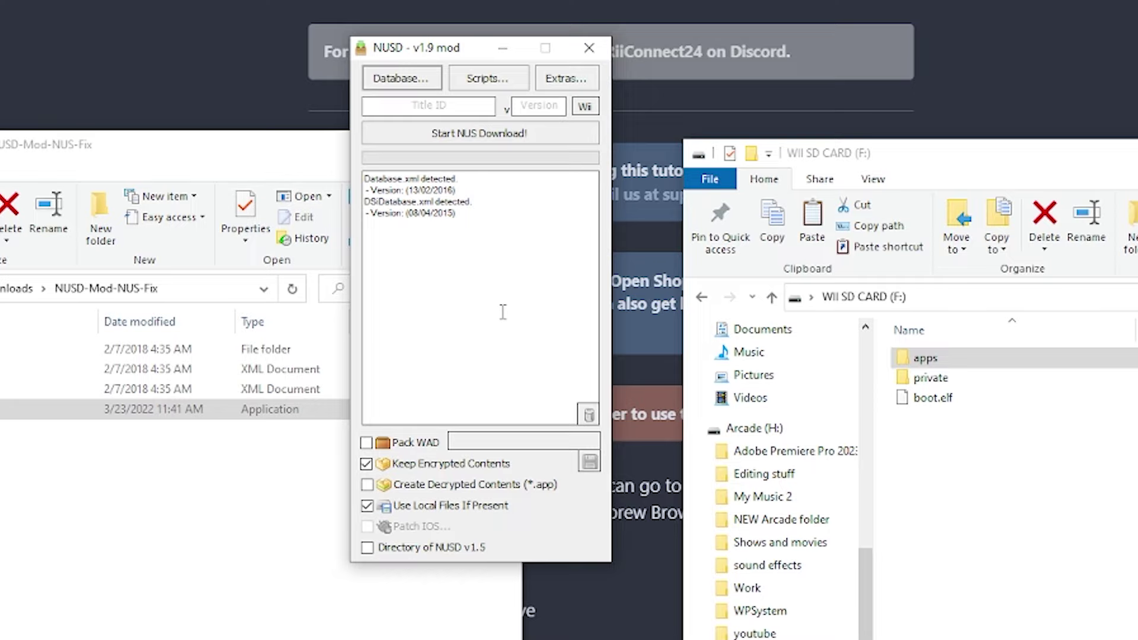
Download IOS38 v4123 from the IOS database with Pack WAD enabled, and clear the download log.
click(399, 83)
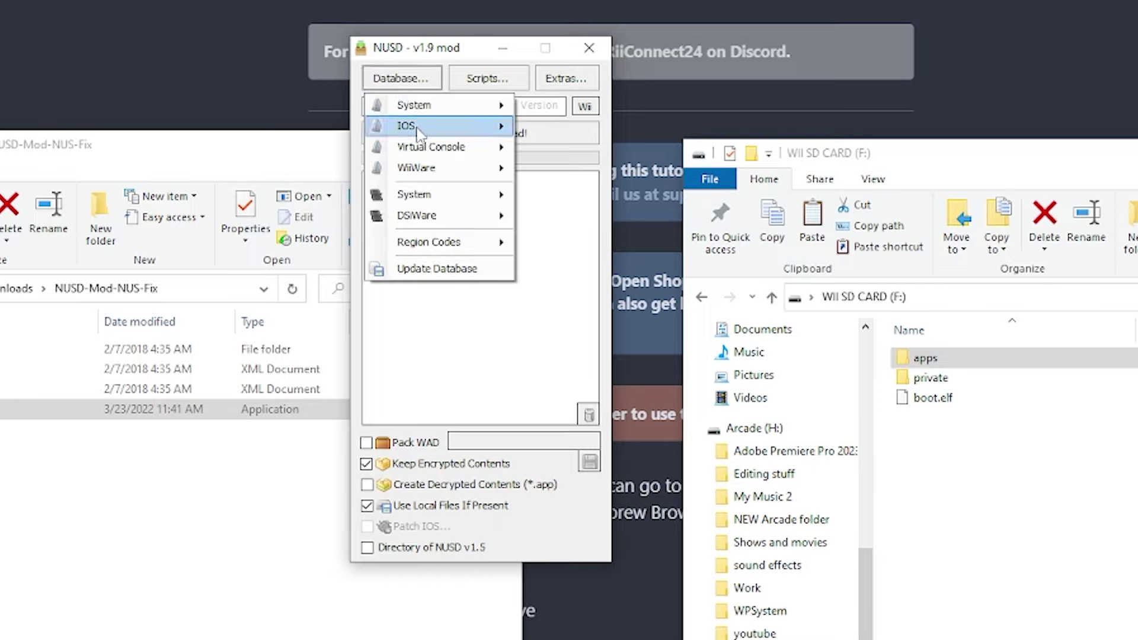
mouse_move(419, 132)
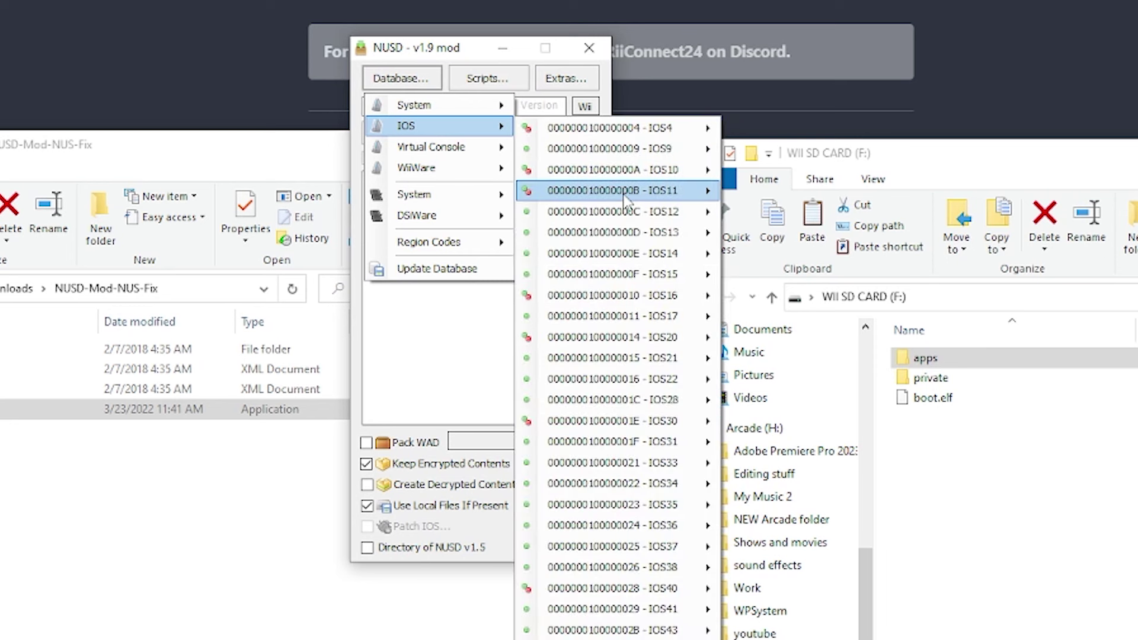
mouse_move(666, 570)
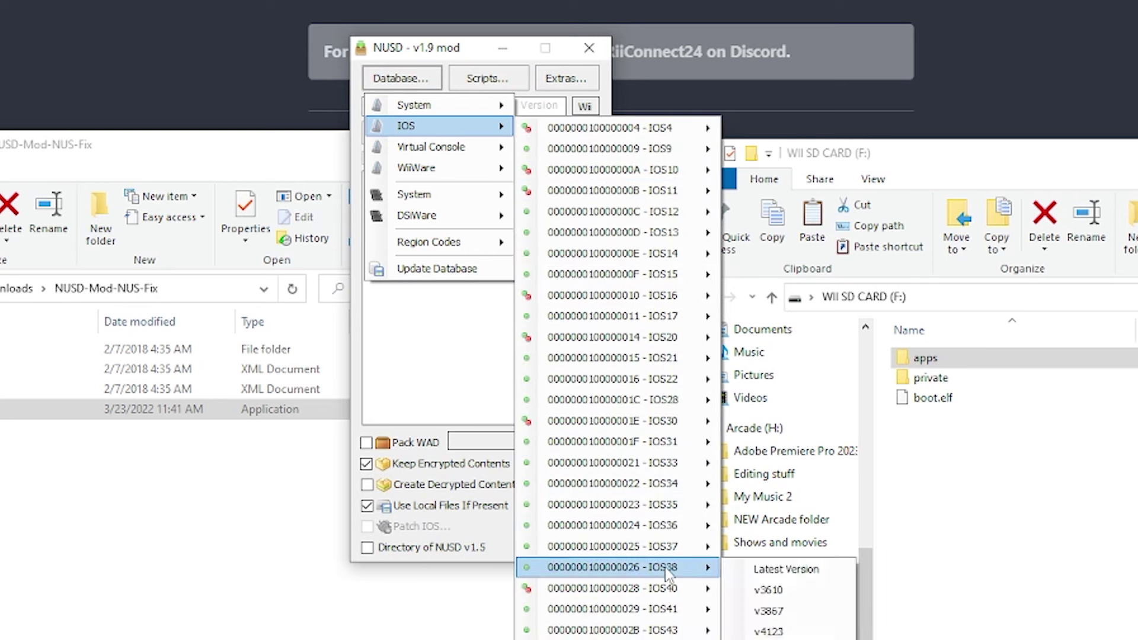
click(767, 632)
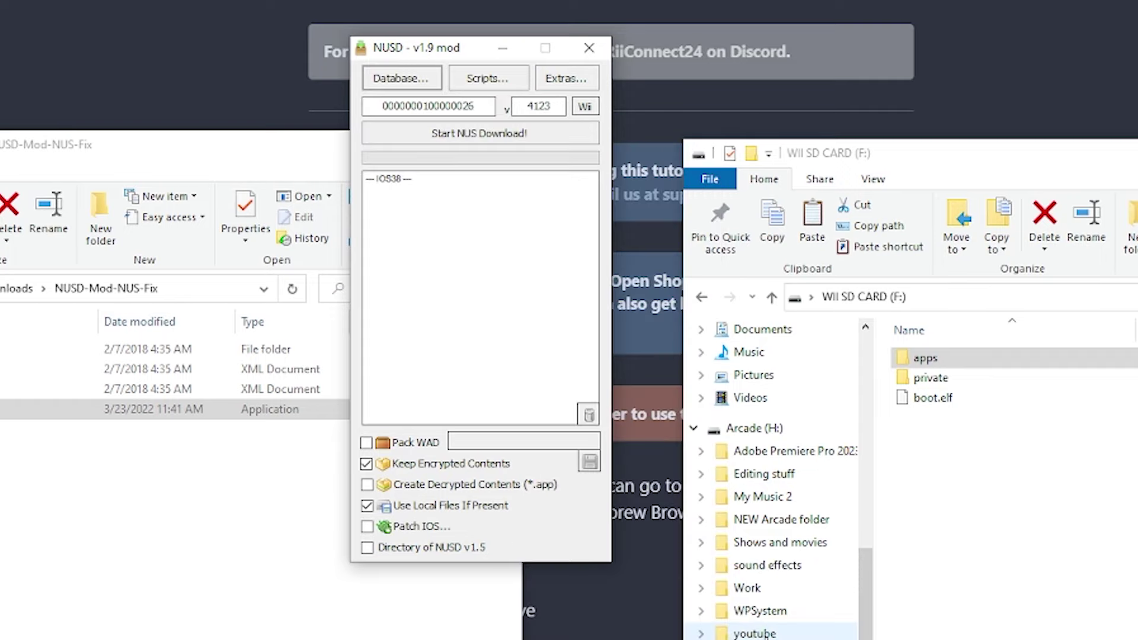
click(366, 444)
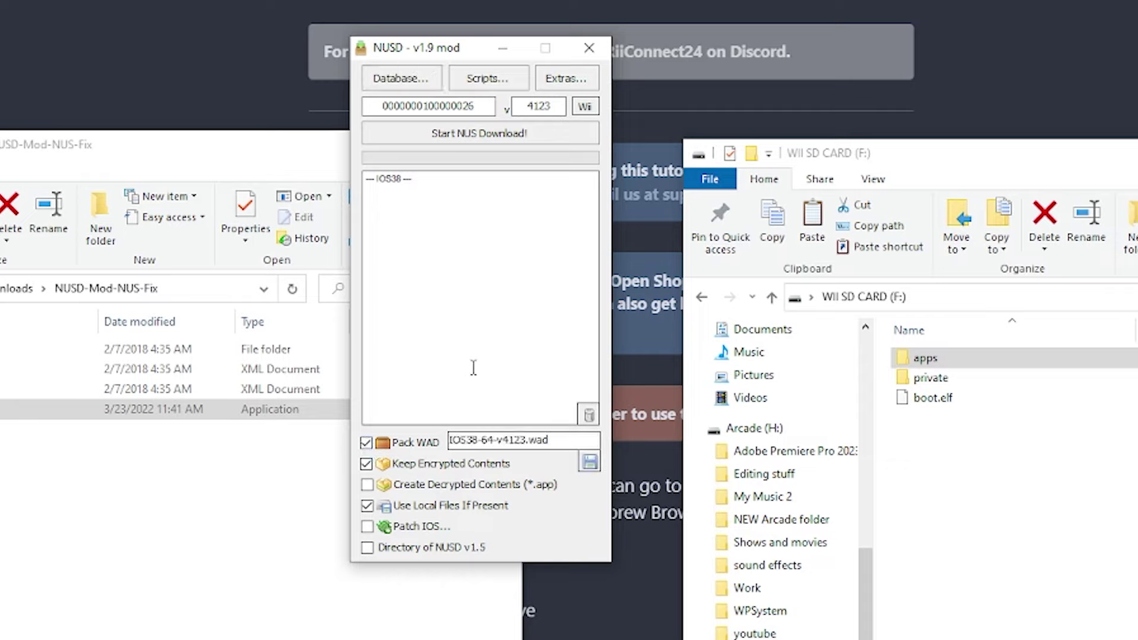
click(473, 133)
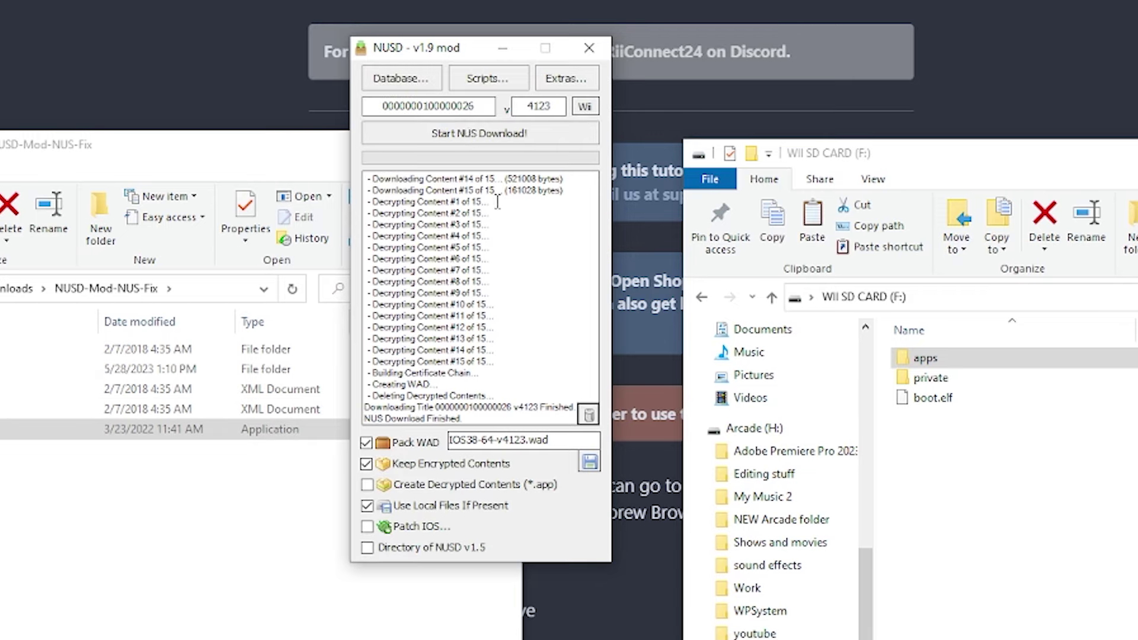
click(589, 415)
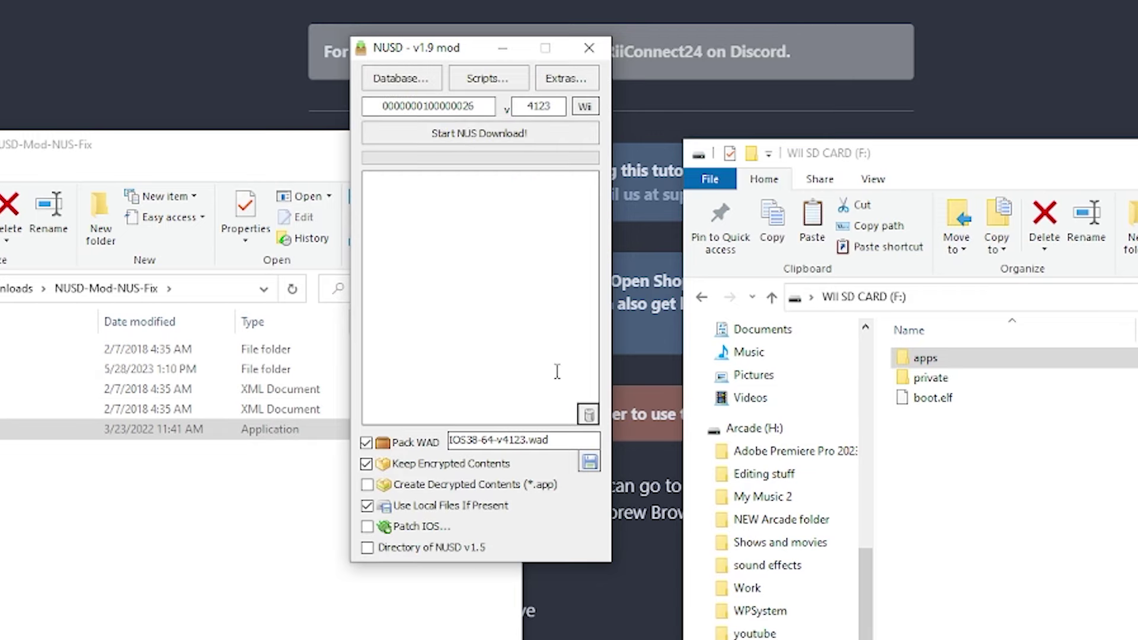
Download IOS56 v5661 from the IOS database as a packed WAD and clear the download log.
click(410, 80)
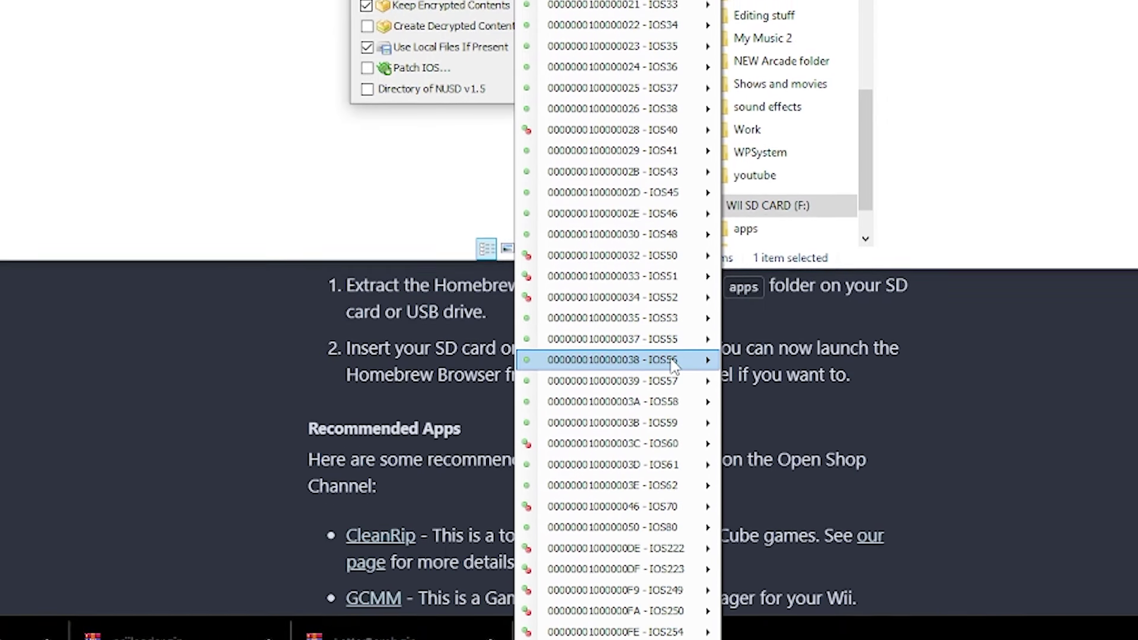
mouse_move(674, 366)
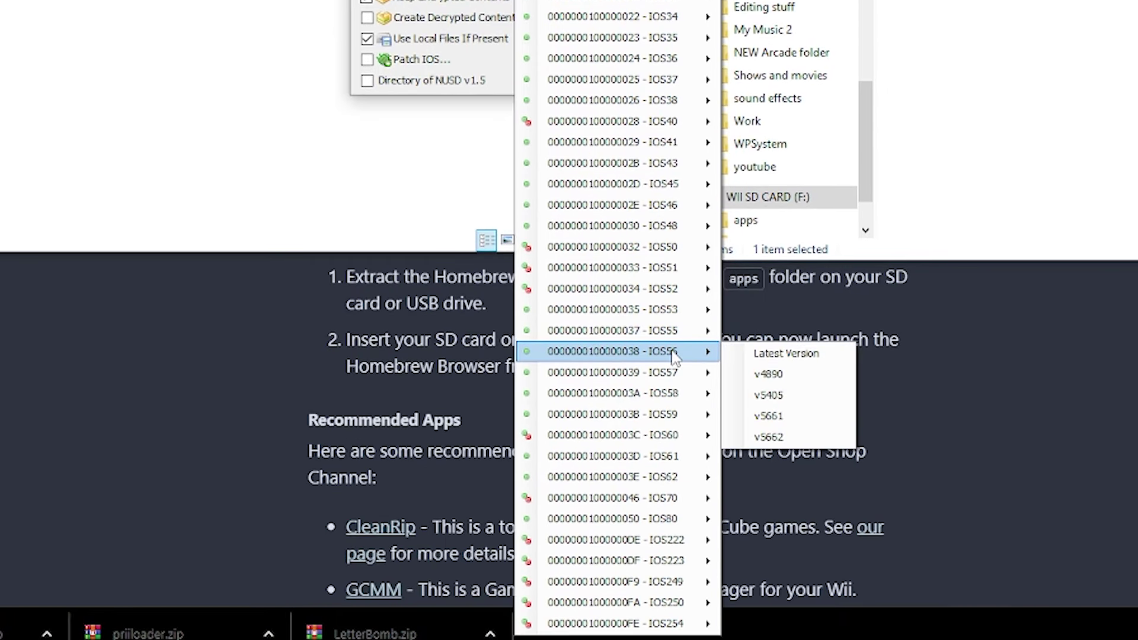
click(782, 417)
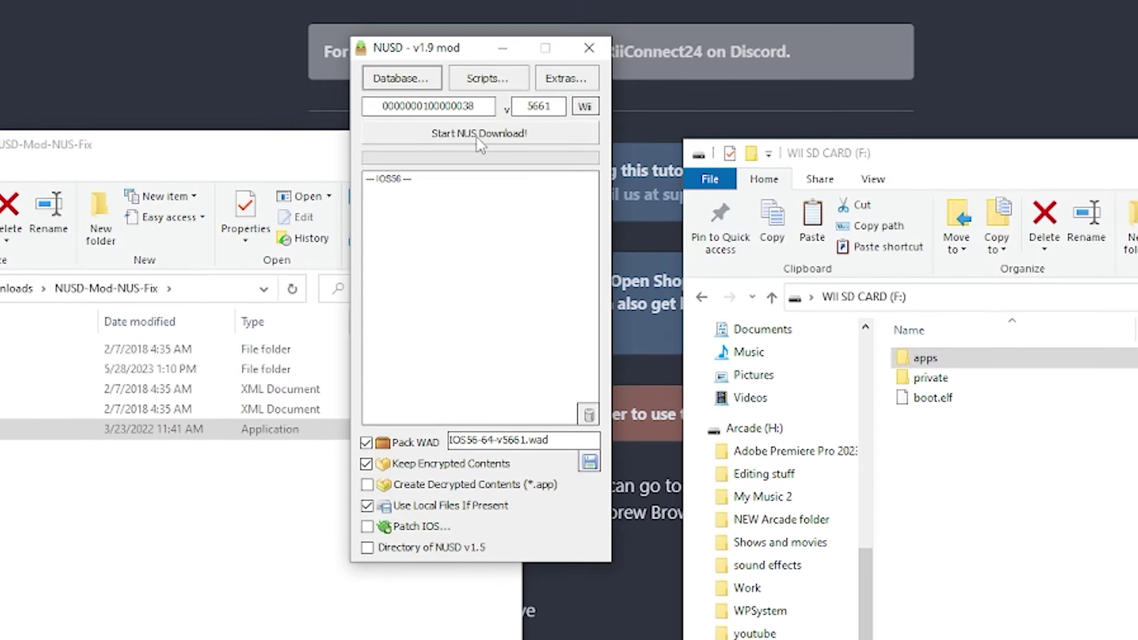
click(477, 140)
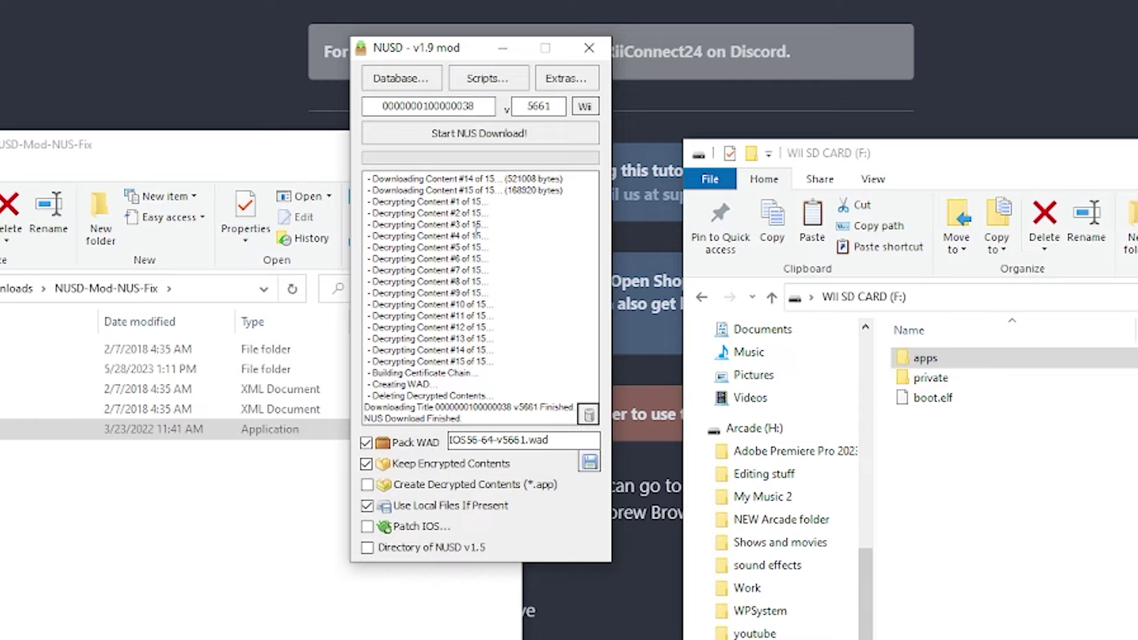
click(589, 414)
Download IOS57 v5918 from the IOS database as a packed WAD.
click(411, 80)
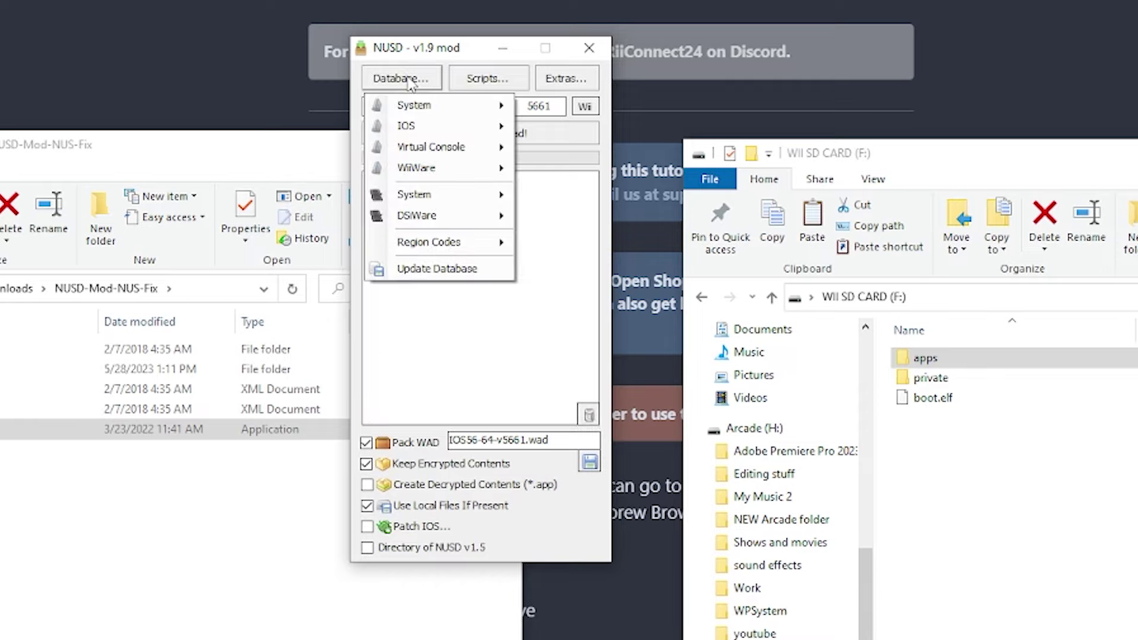
mouse_move(449, 131)
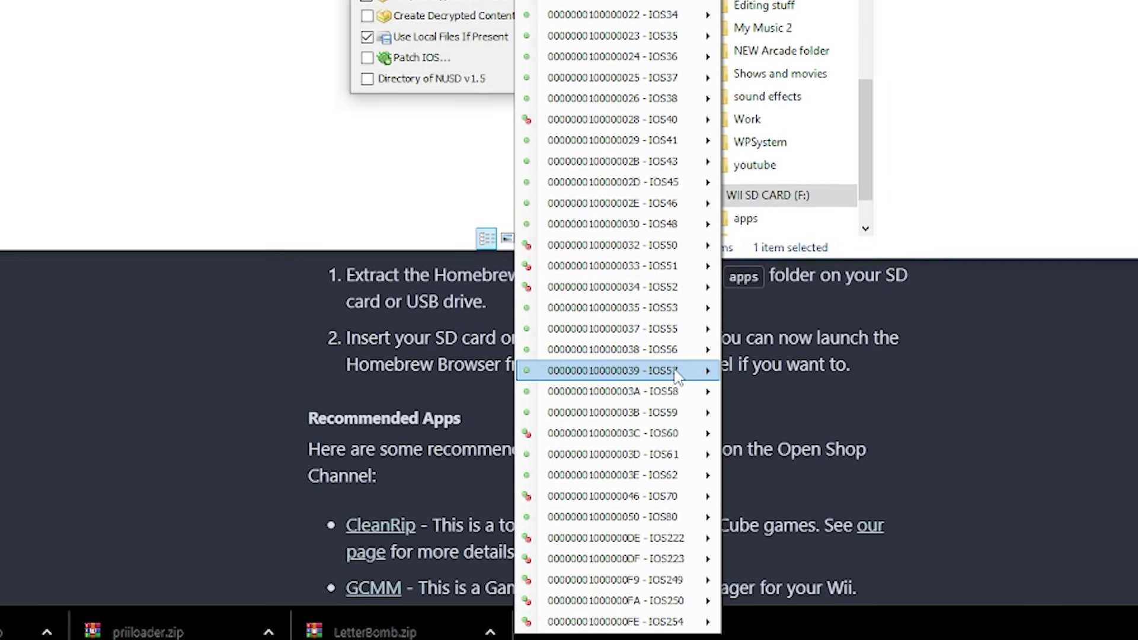
mouse_move(676, 375)
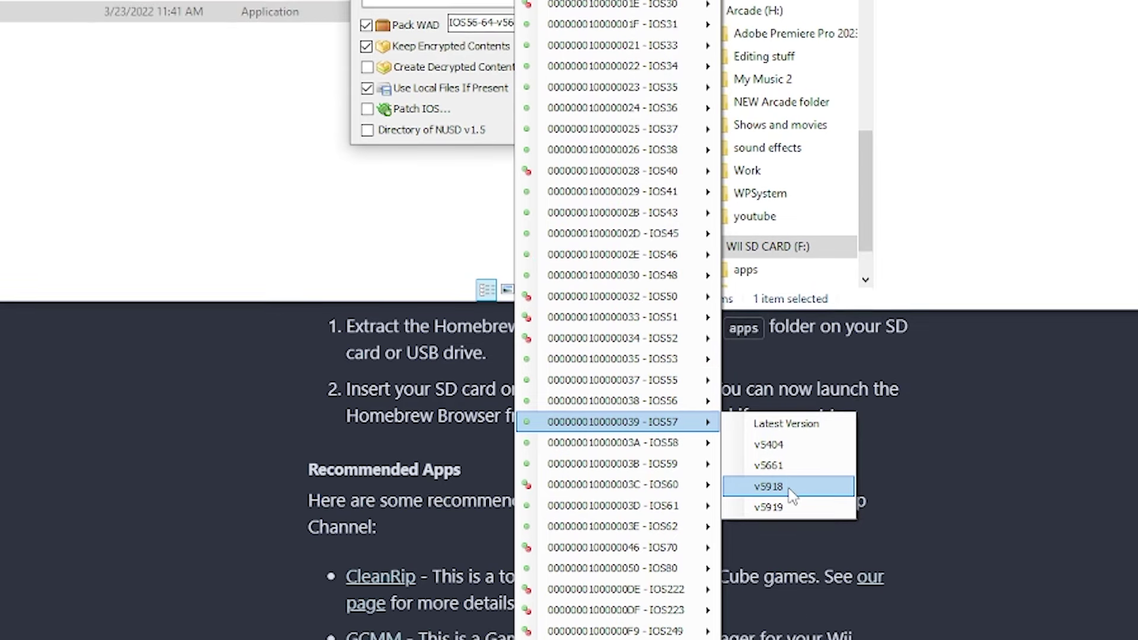
click(791, 442)
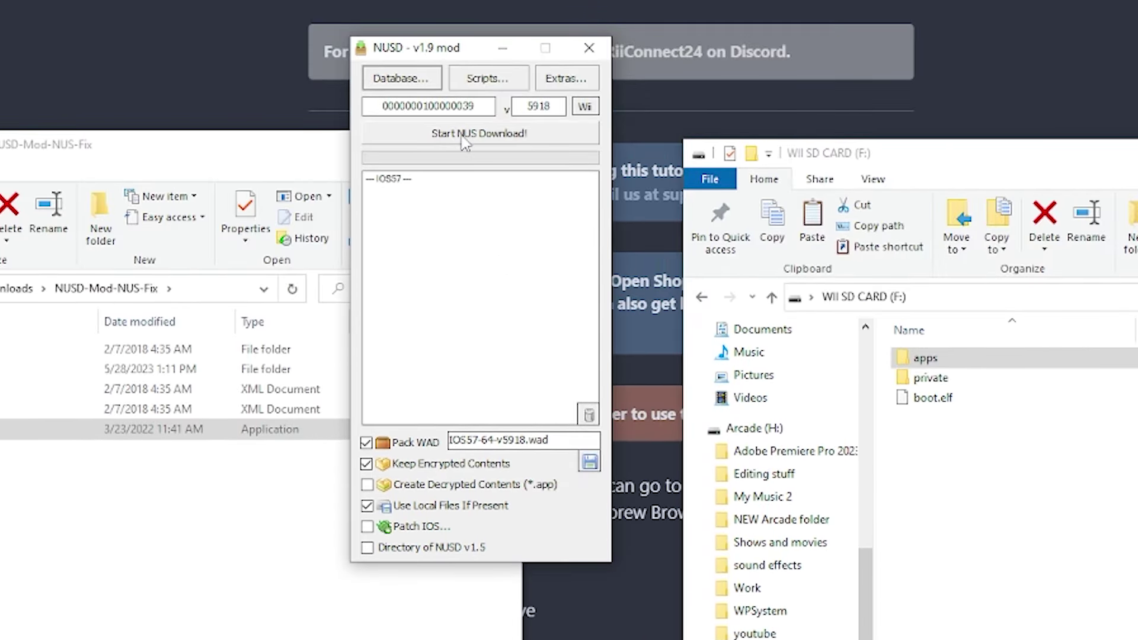
click(461, 136)
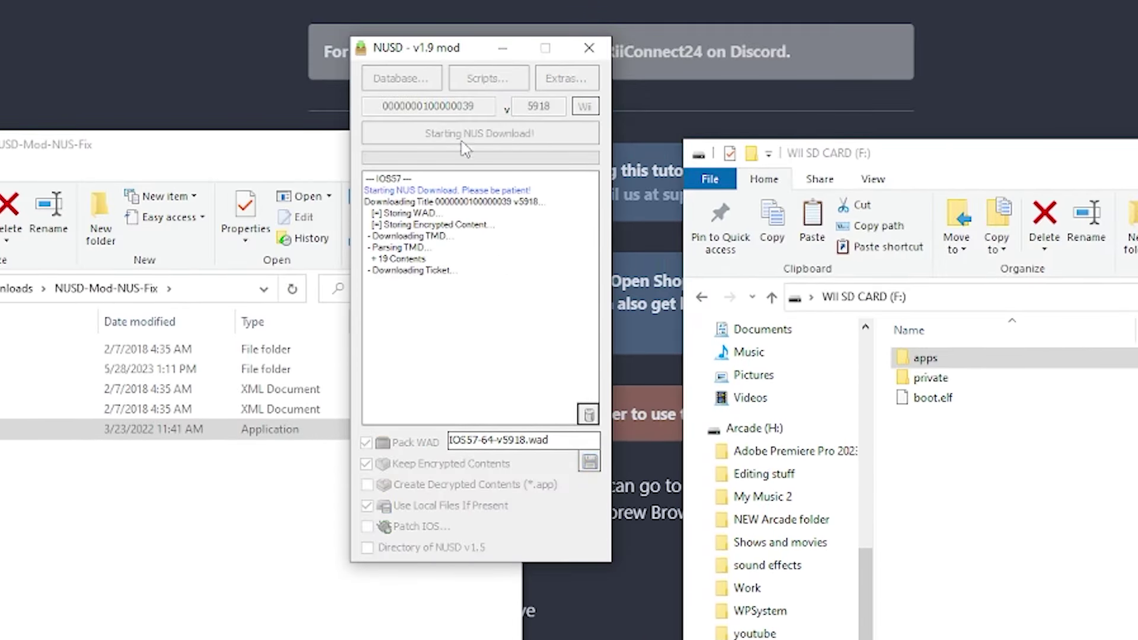
Download IOS58 v6175 from the IOS database as a packed WAD, and close the downloader.
click(401, 78)
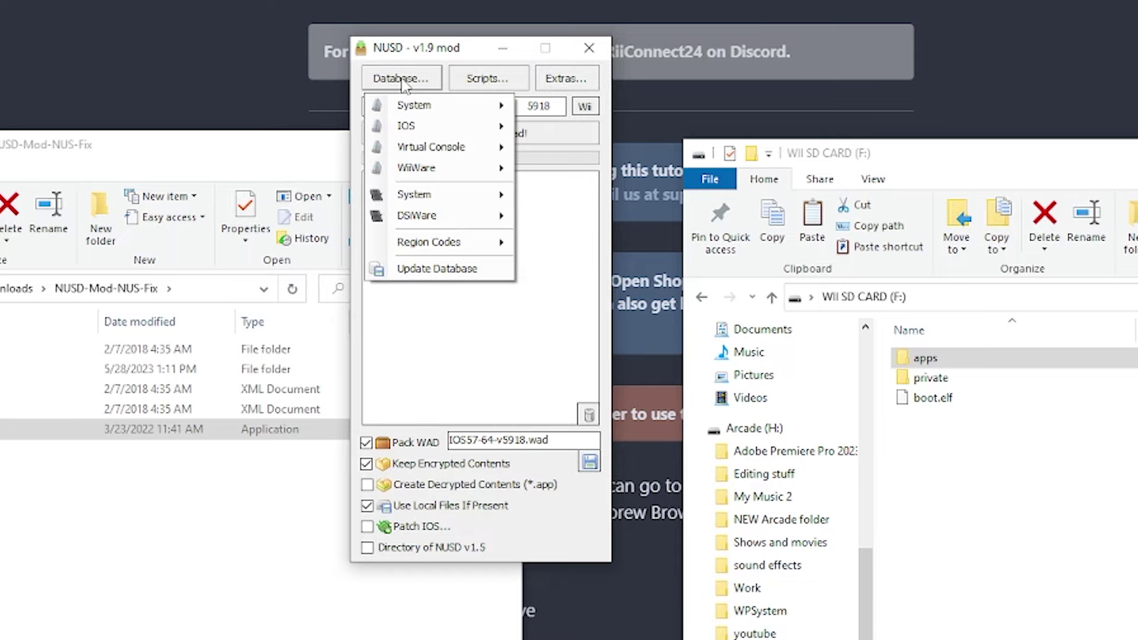
mouse_move(455, 129)
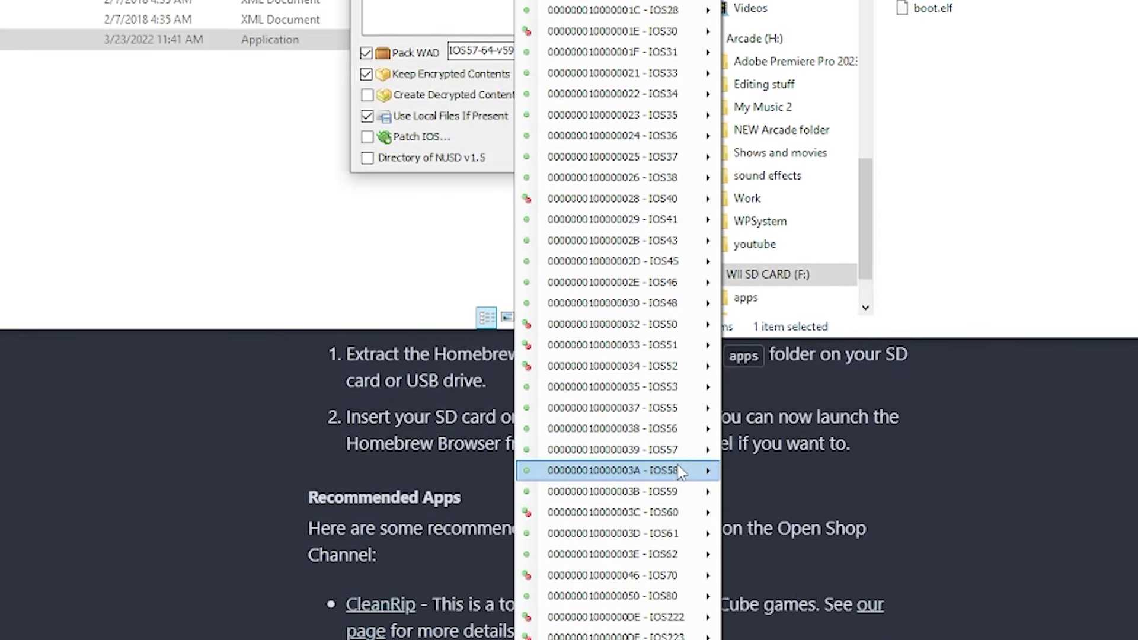
mouse_move(679, 471)
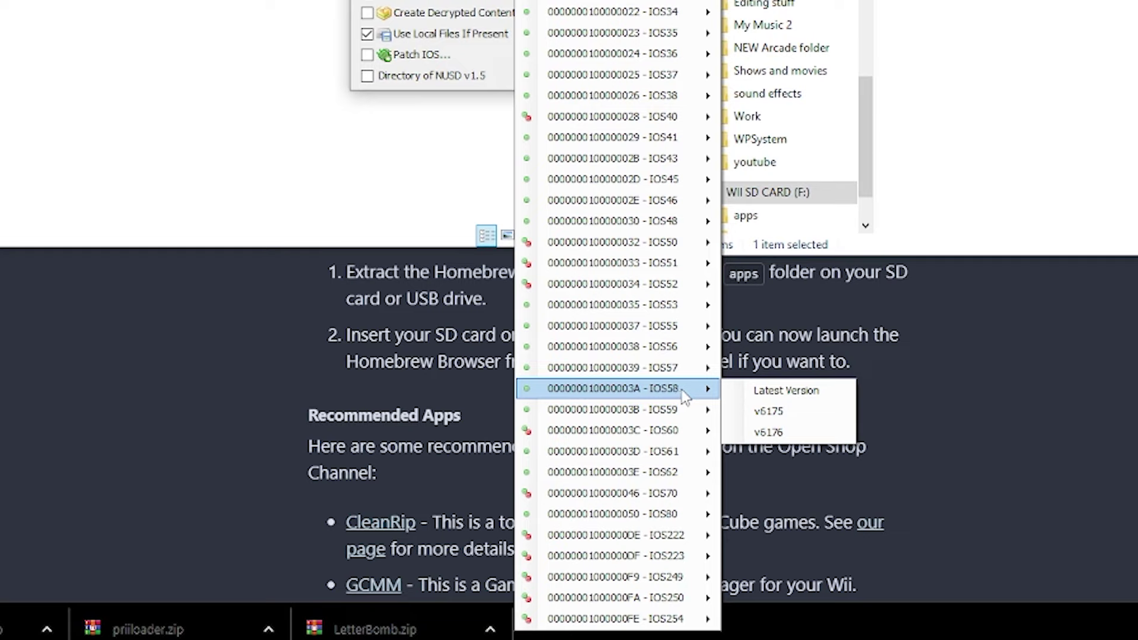
click(792, 416)
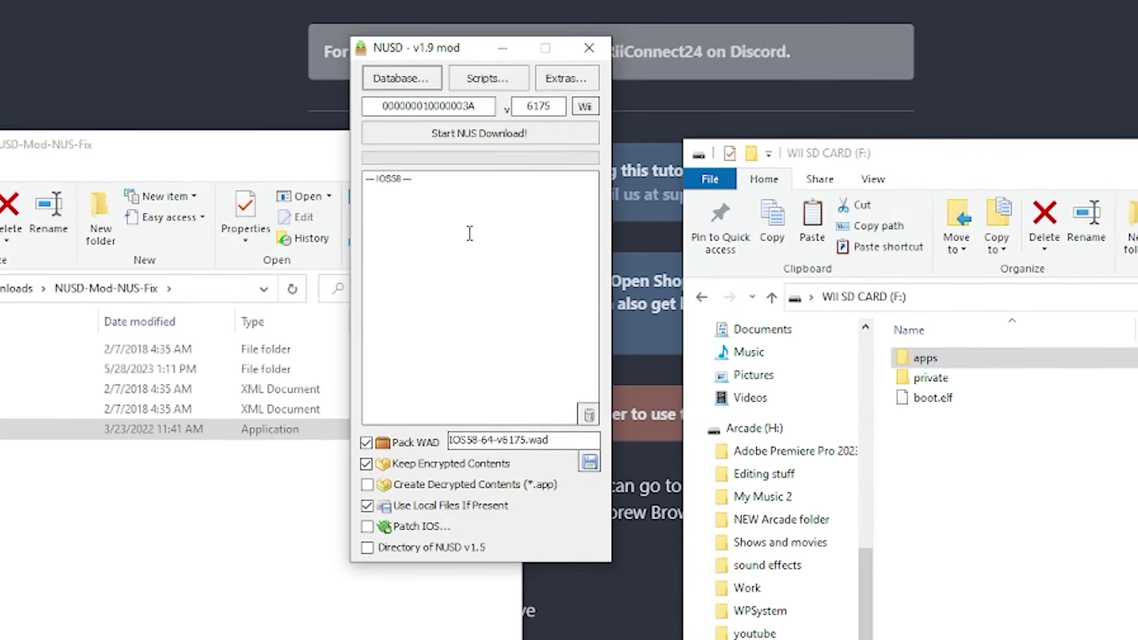
click(468, 133)
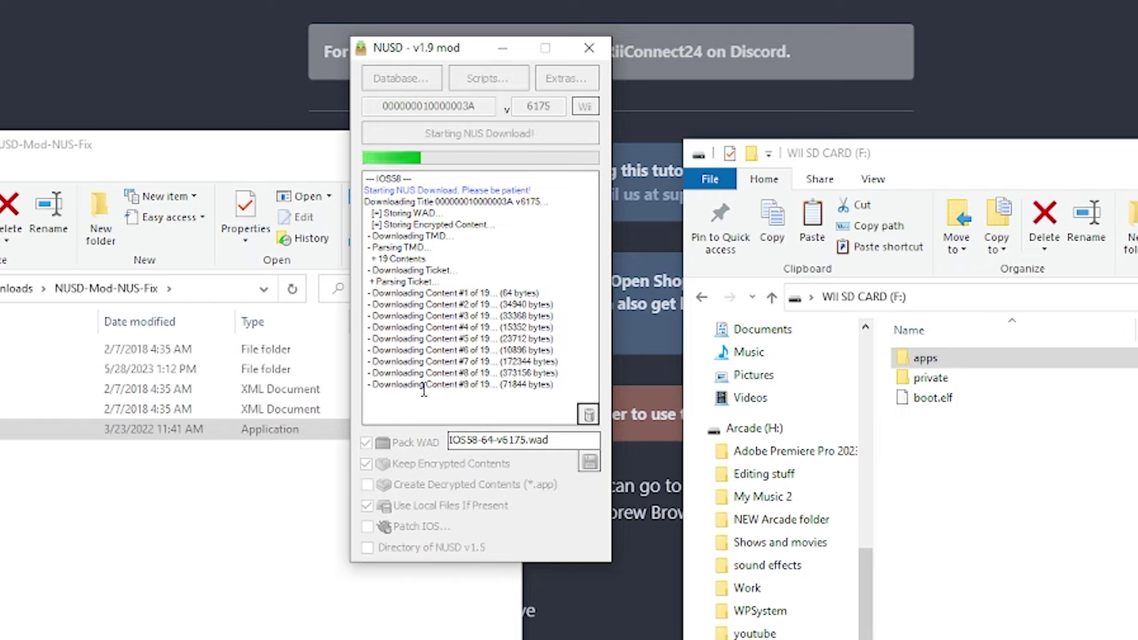
click(589, 48)
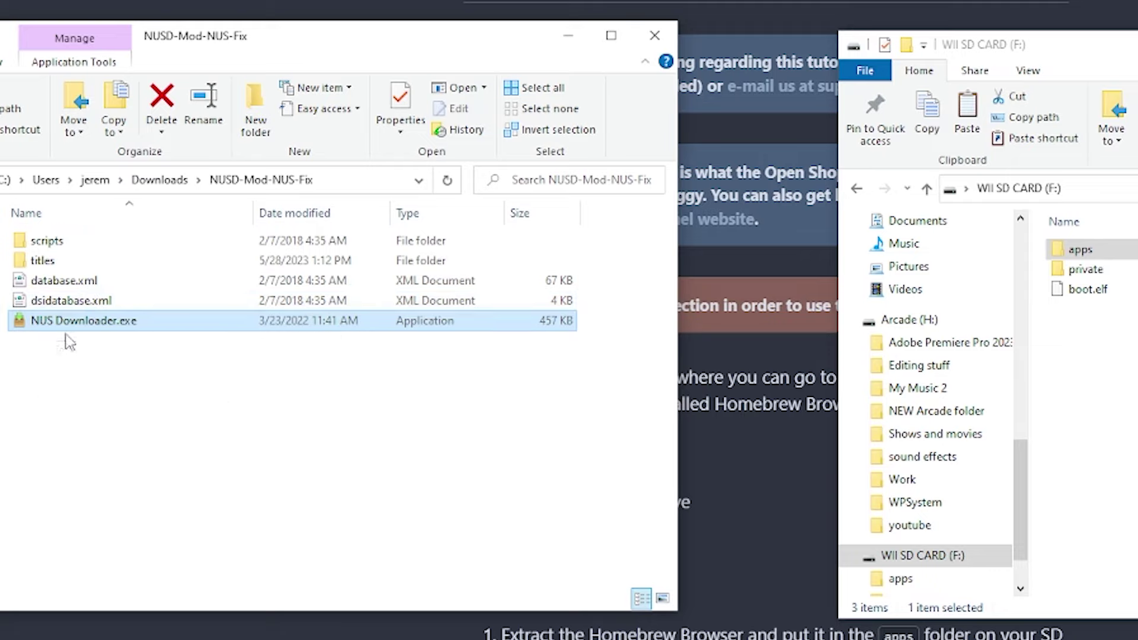
double_click(37, 259)
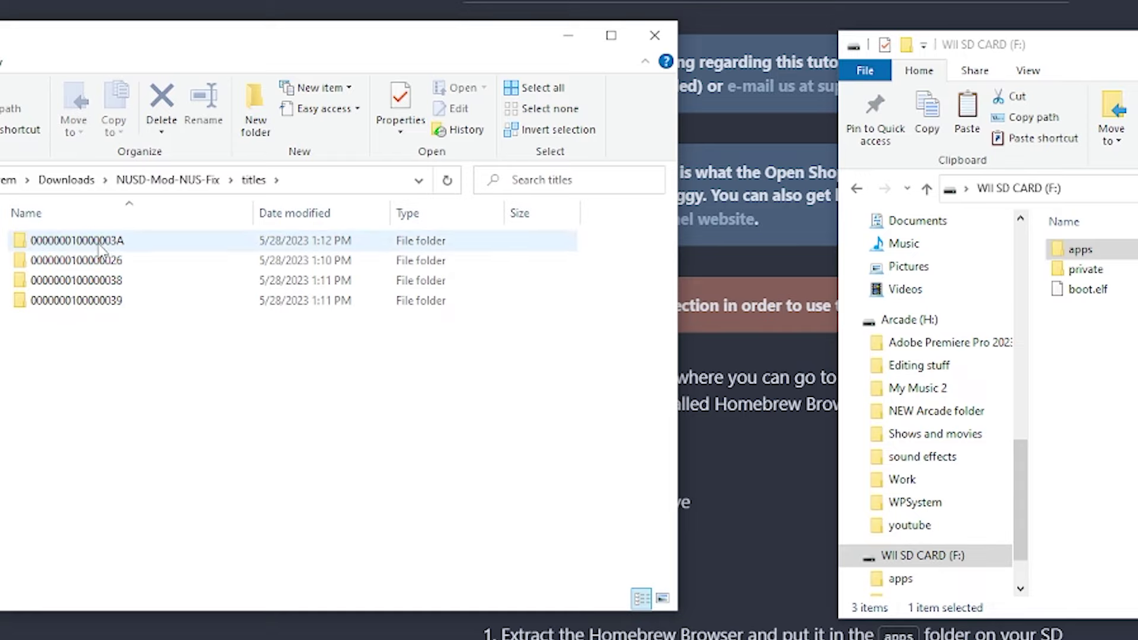
click(98, 285)
click(96, 298)
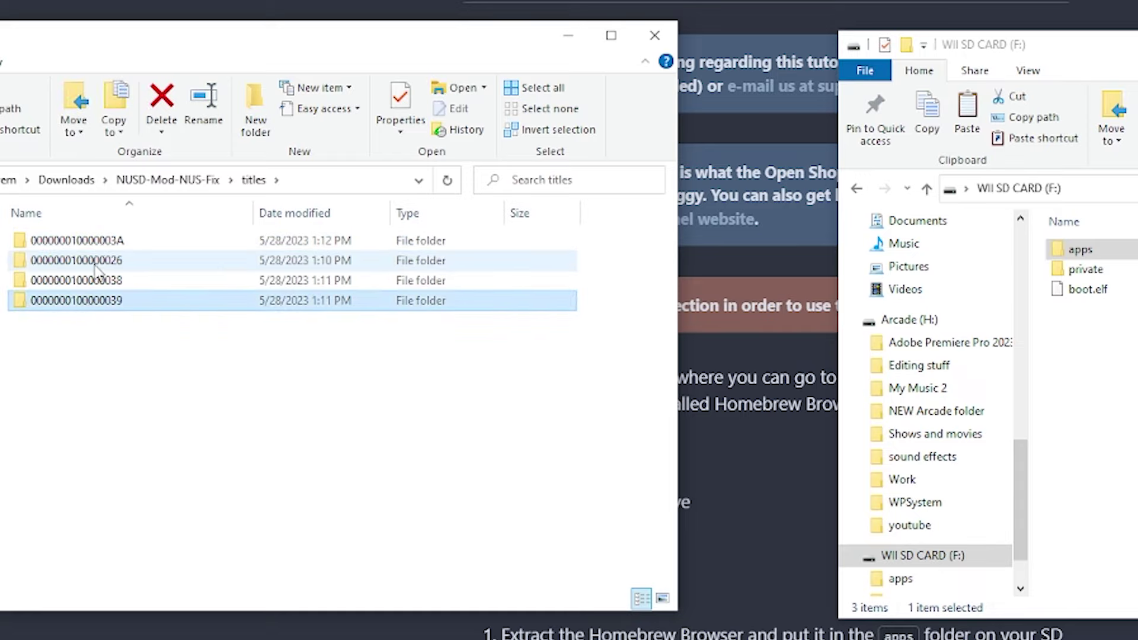
double_click(101, 244)
double_click(62, 241)
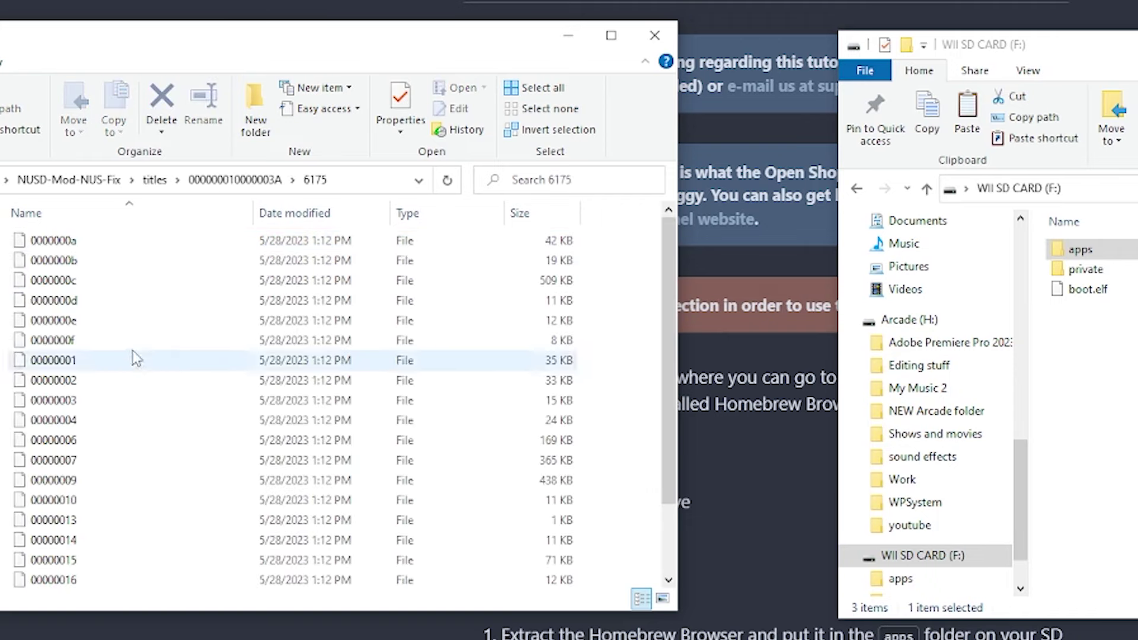
scroll(135, 359, down, 2)
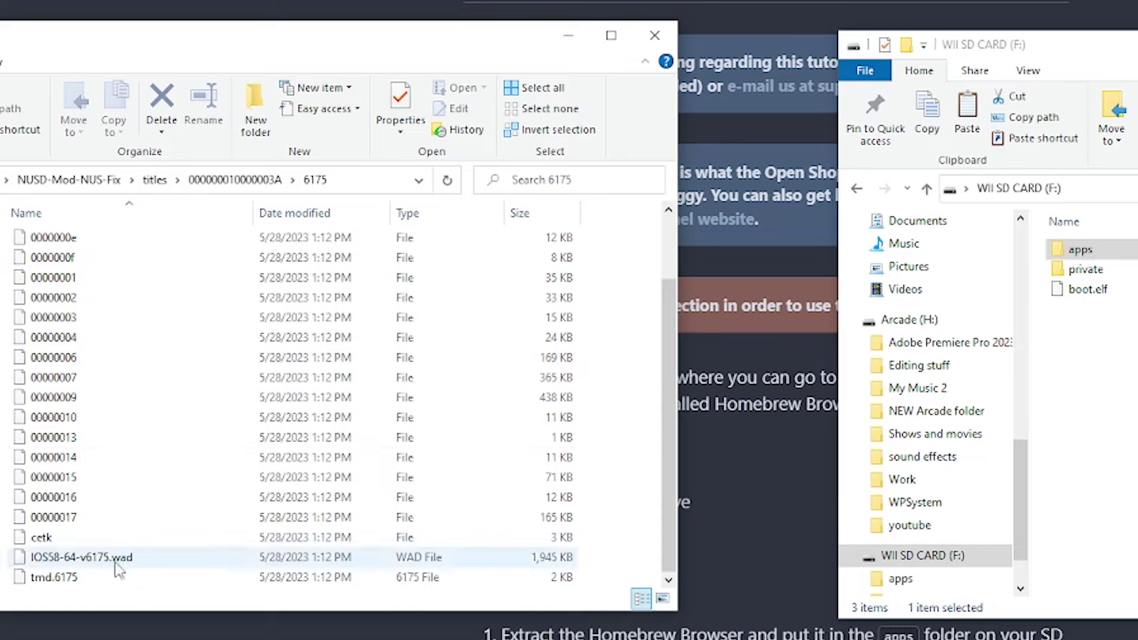
drag(119, 563, 1097, 385)
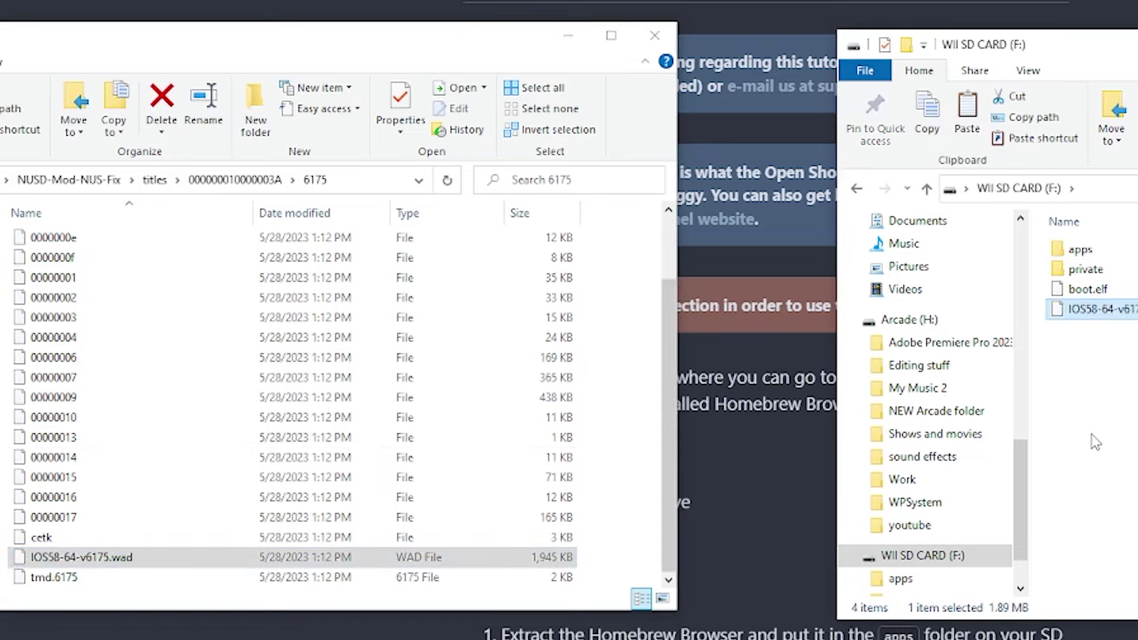
click(155, 179)
double_click(106, 260)
double_click(71, 244)
drag(89, 557, 1103, 386)
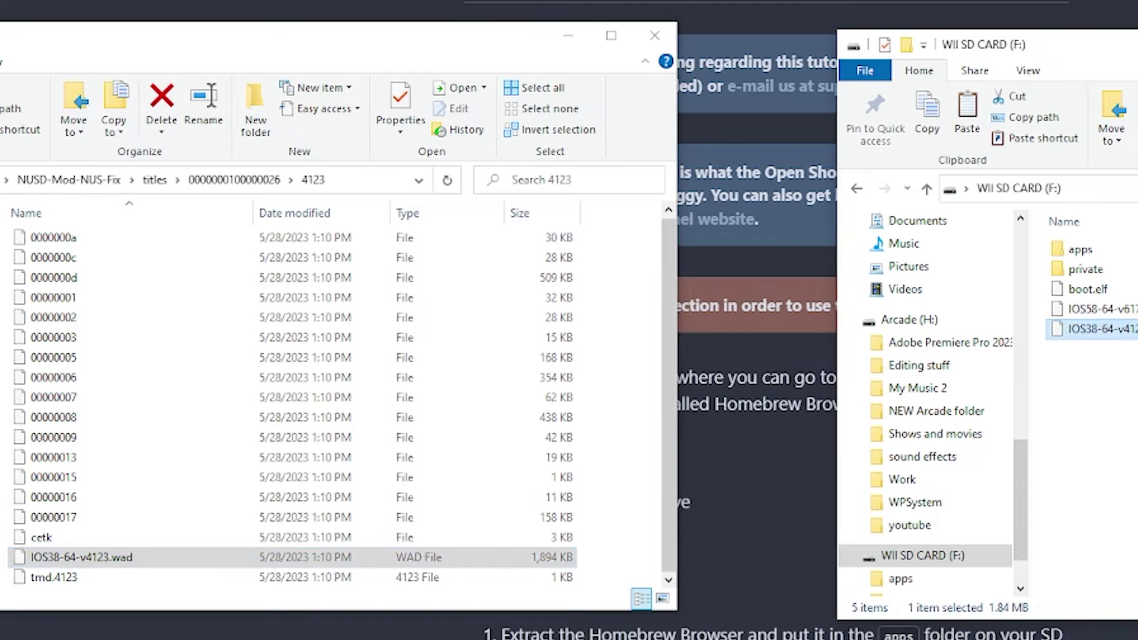
click(155, 180)
click(107, 281)
double_click(107, 281)
double_click(89, 241)
drag(89, 561, 1097, 392)
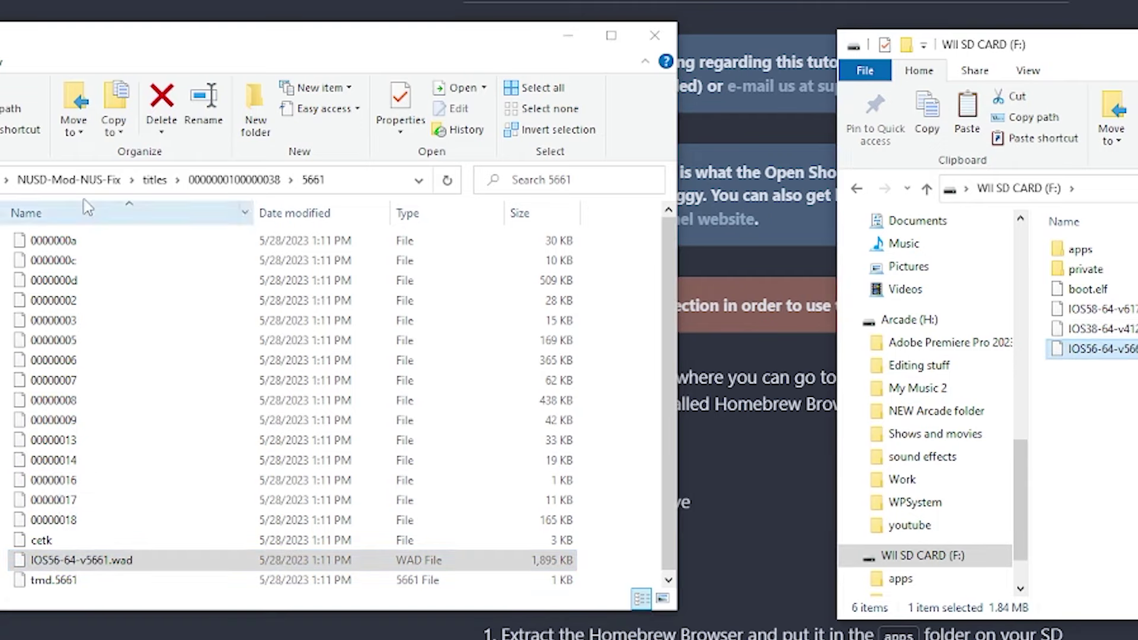
click(155, 180)
click(89, 300)
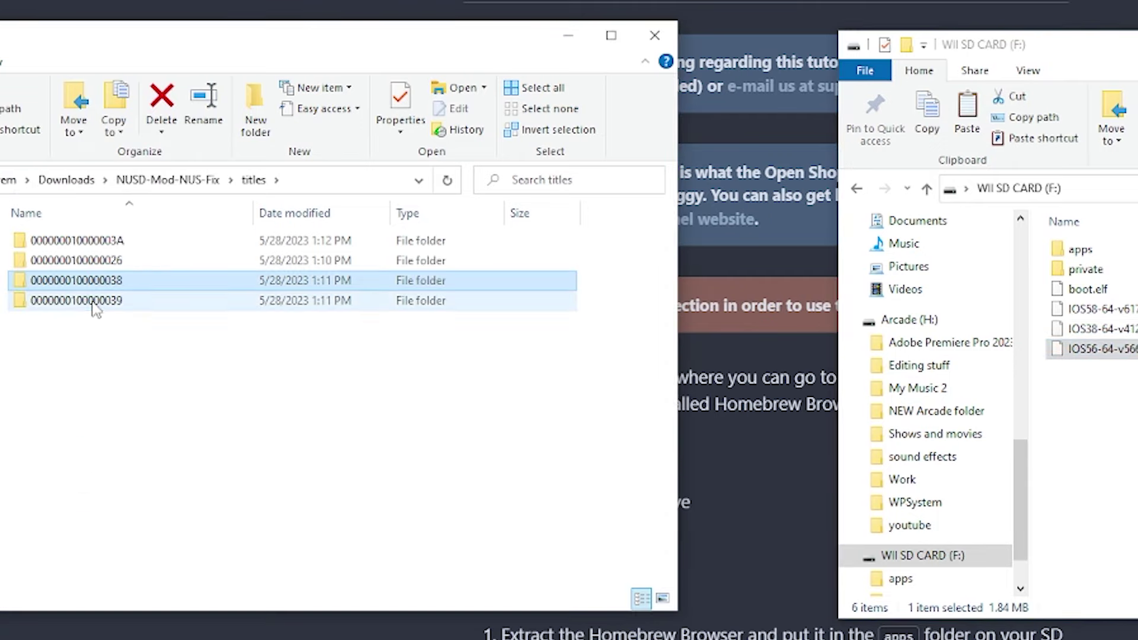
double_click(89, 301)
double_click(42, 241)
scroll(178, 385, down, 3)
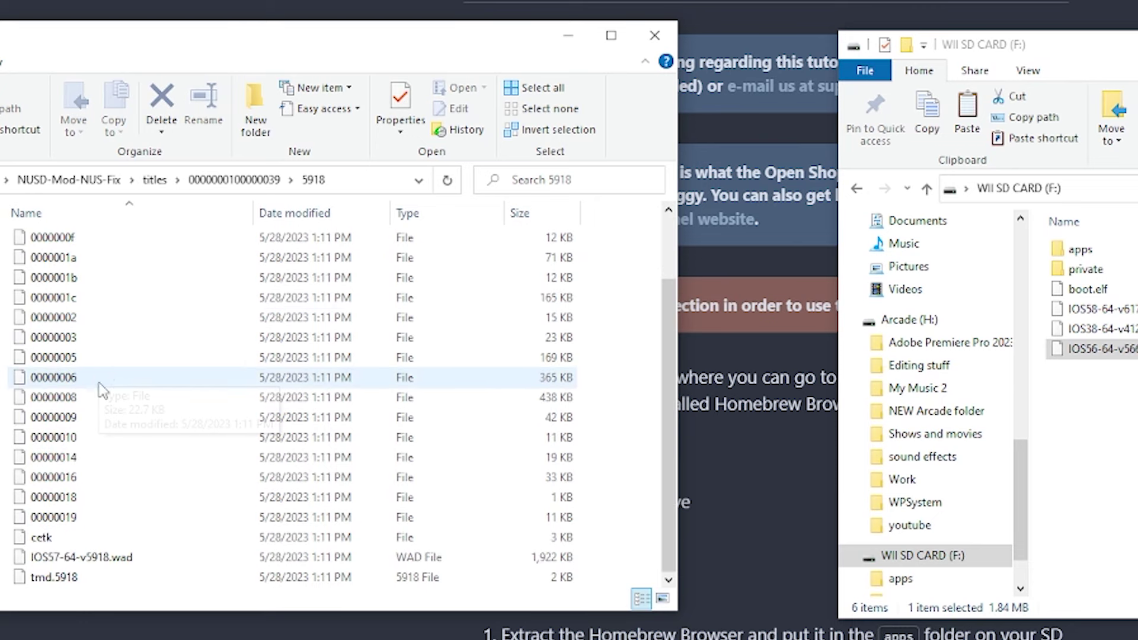
drag(83, 557, 1066, 487)
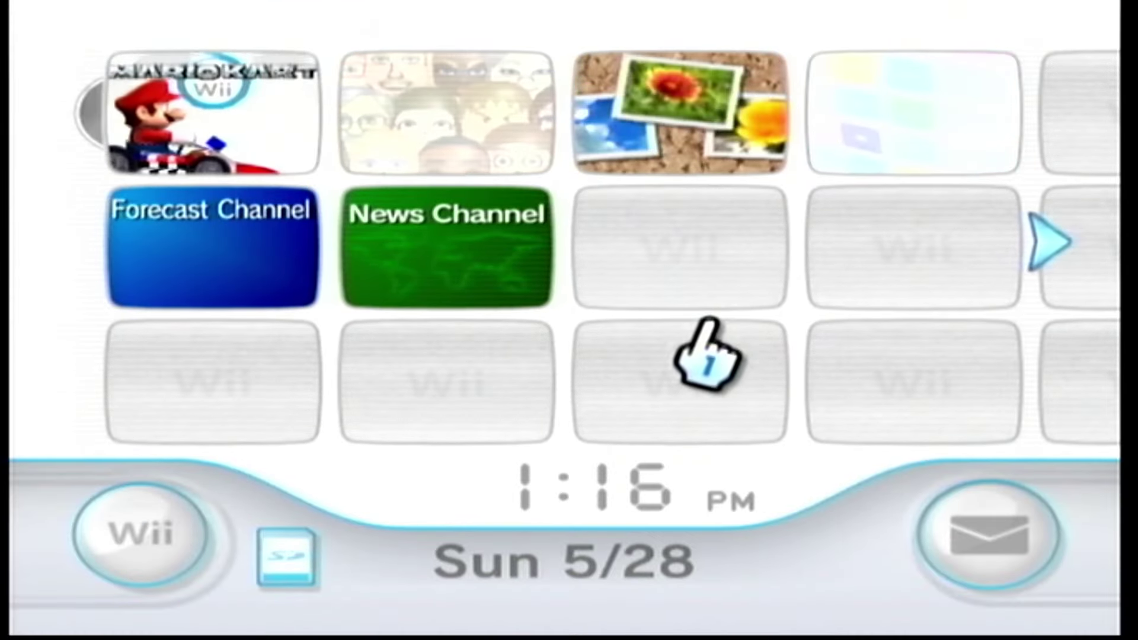
On the Wii Menu, go to the message board for May 27, 2023 and open the red bomb letter.
click(1024, 554)
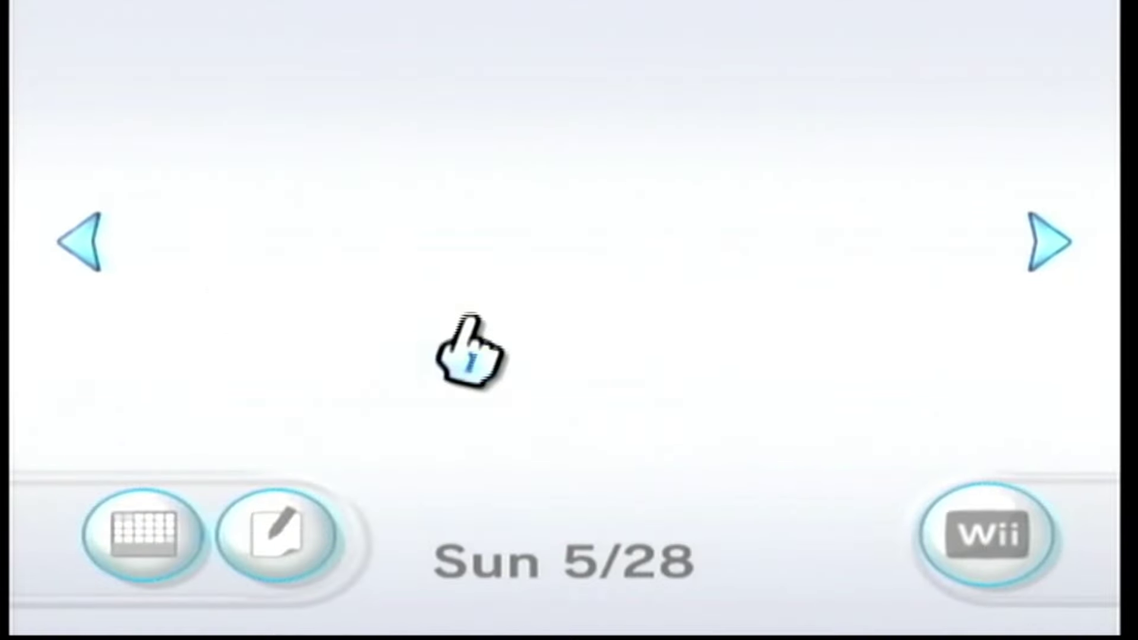
click(1047, 261)
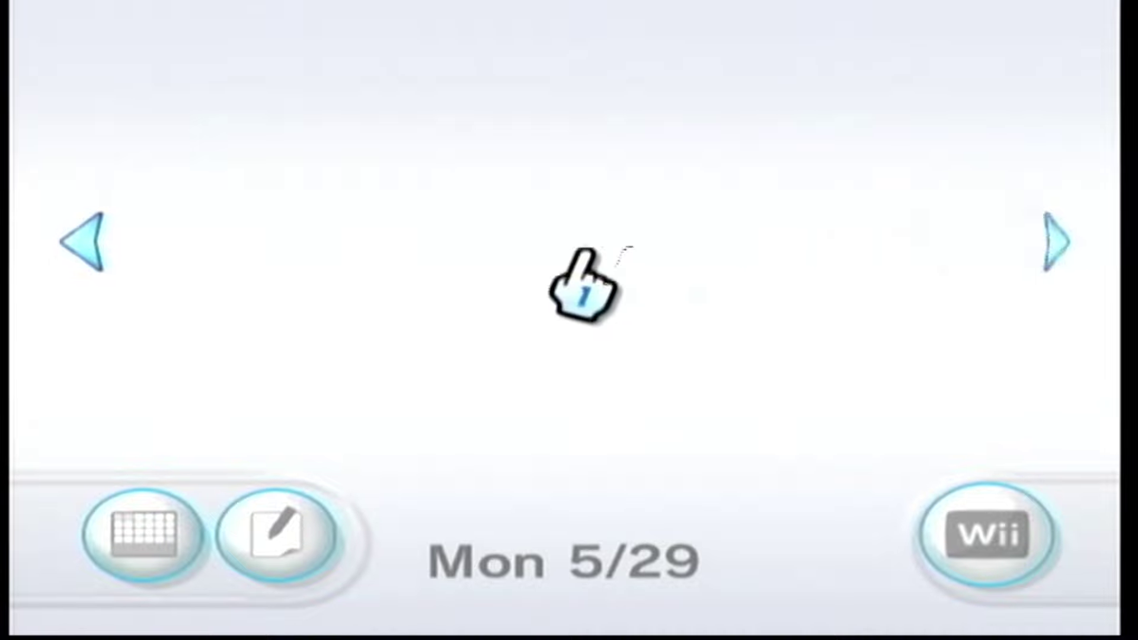
click(133, 237)
click(160, 238)
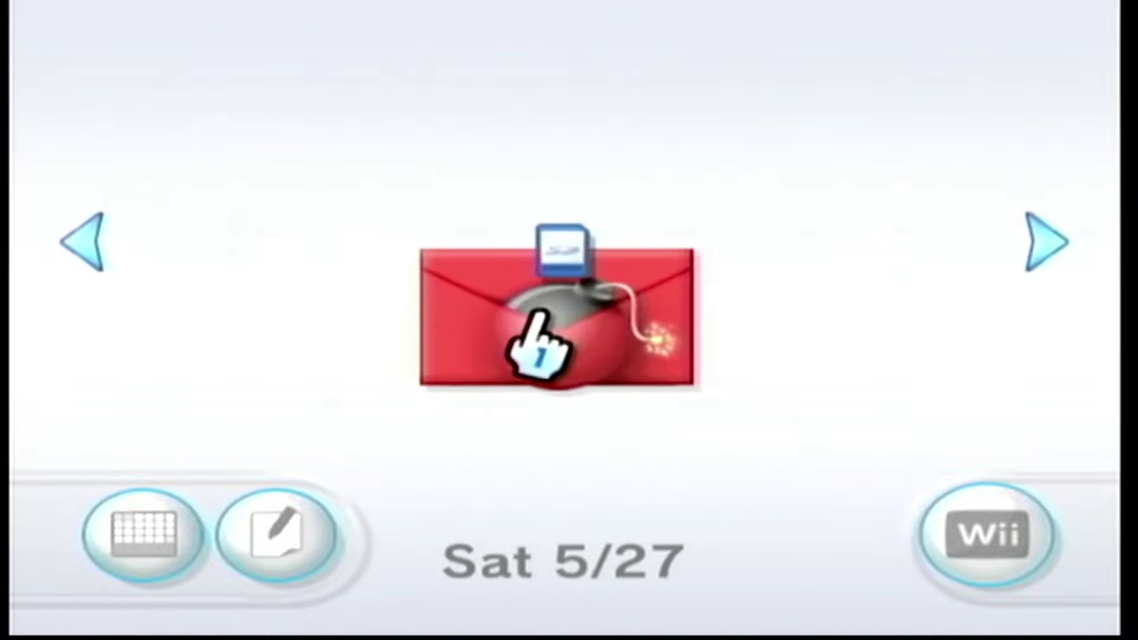
click(158, 531)
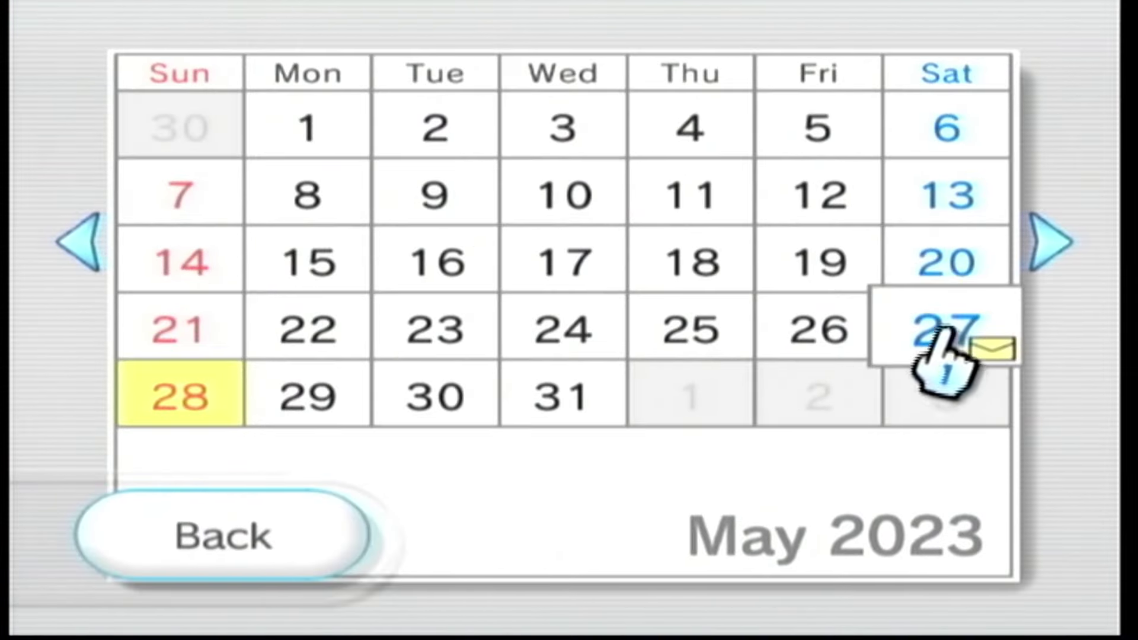
click(952, 344)
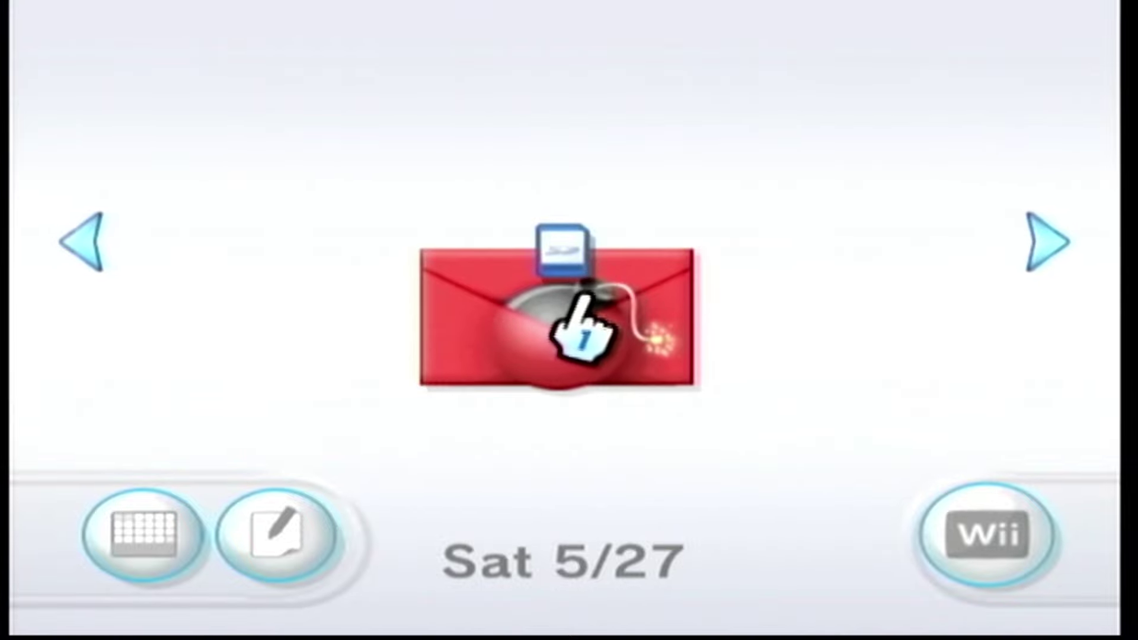
click(573, 312)
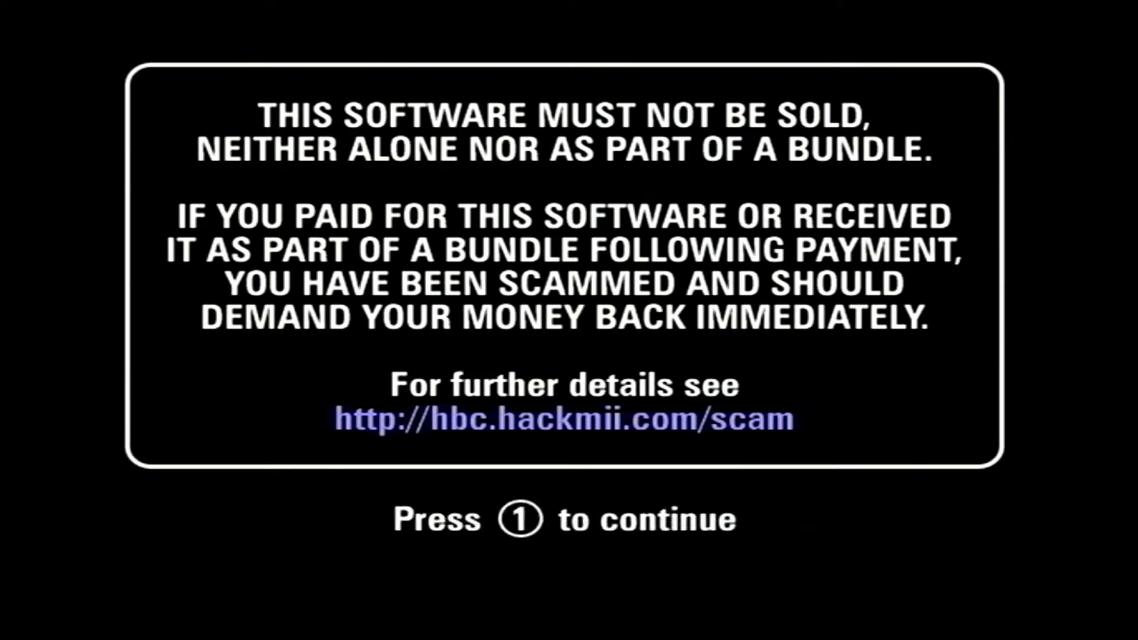
Continue past the scam warning and test results, install The Homebrew Channel, and return to the installer's main menu.
key(1)
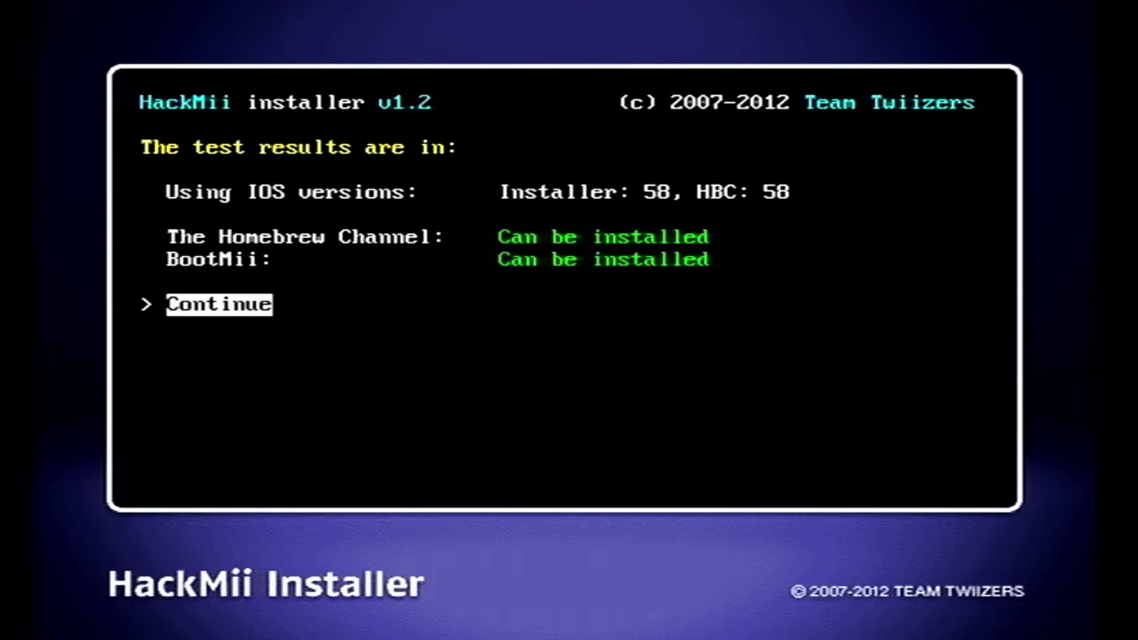
key(Return)
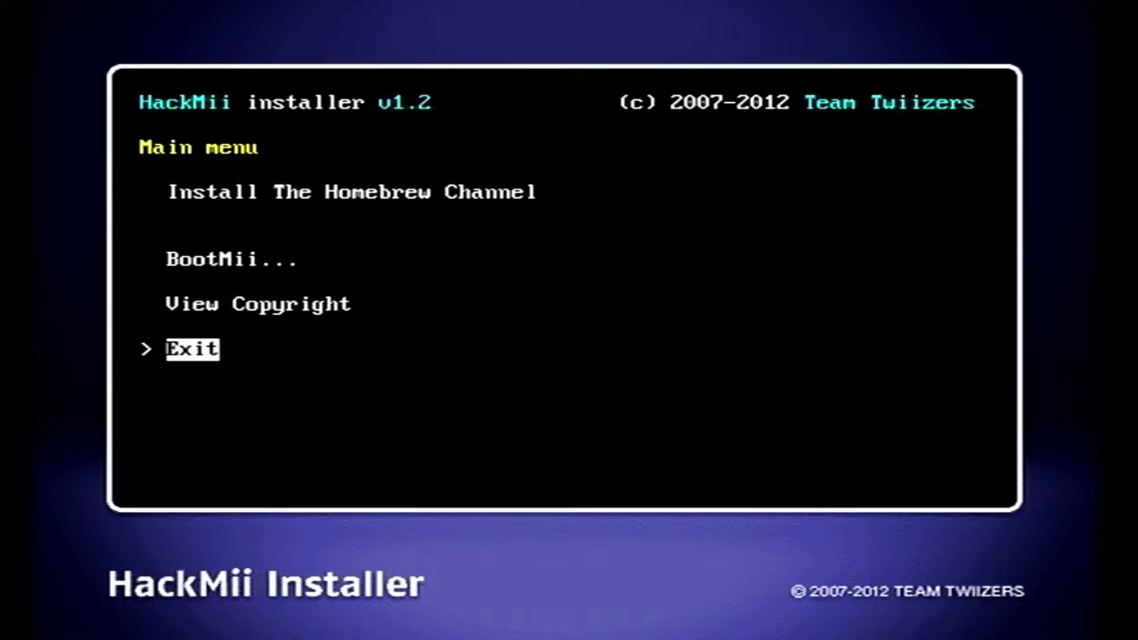
key(Up)
key(Up)
key(Up)
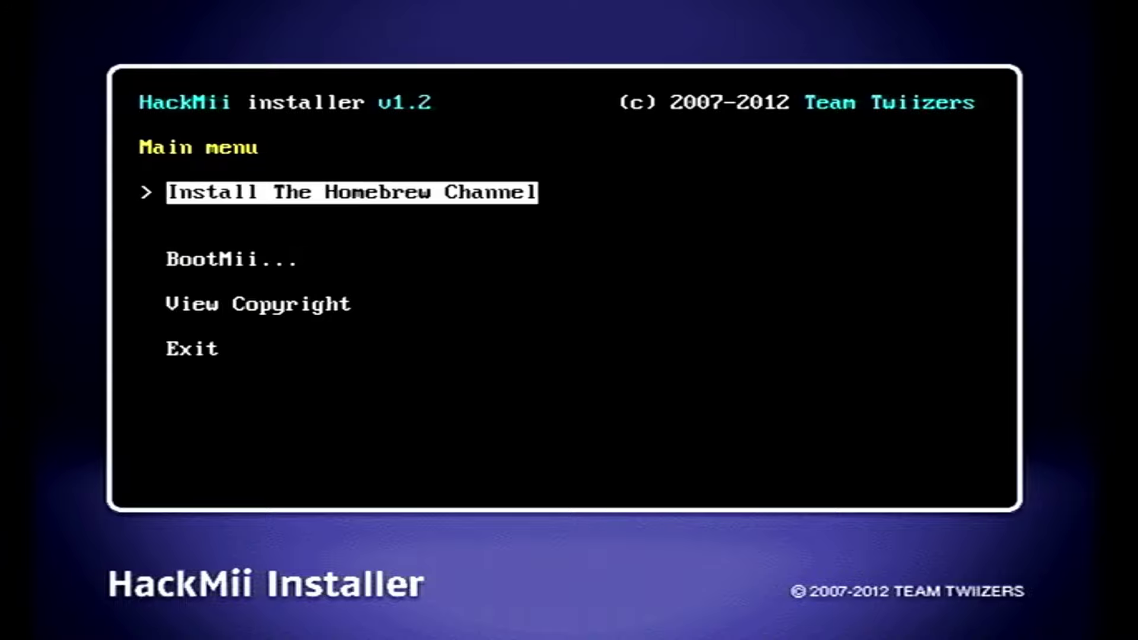
key(Return)
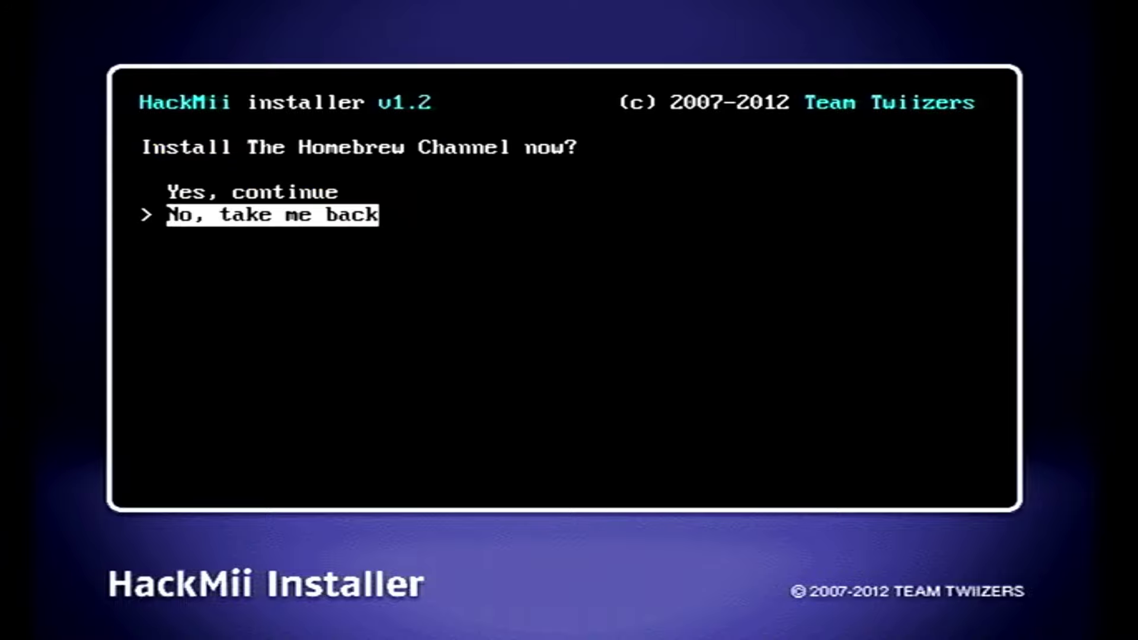
key(Up)
key(Return)
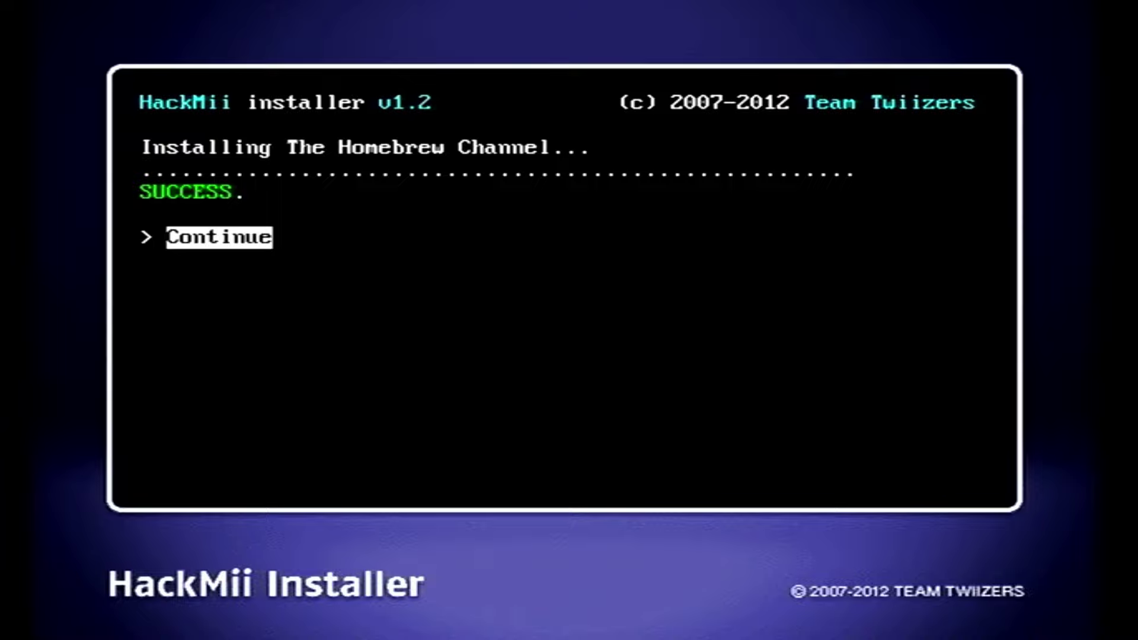
key(Return)
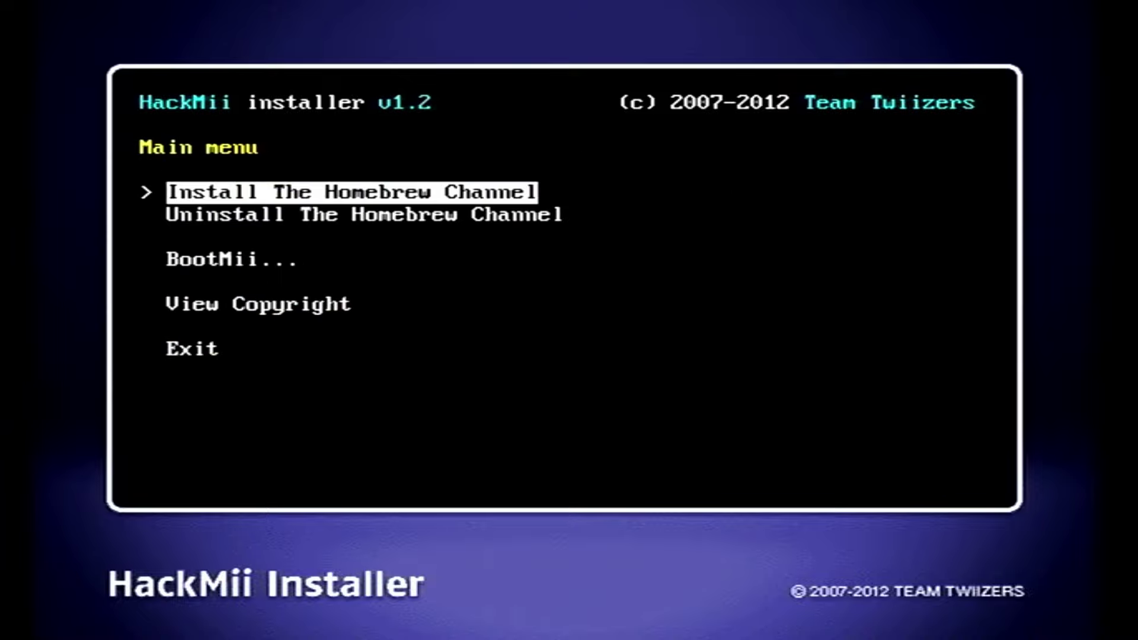
Go to the BootMii options and select installing BootMii as IOS.
key(Down)
key(Down)
key(Return)
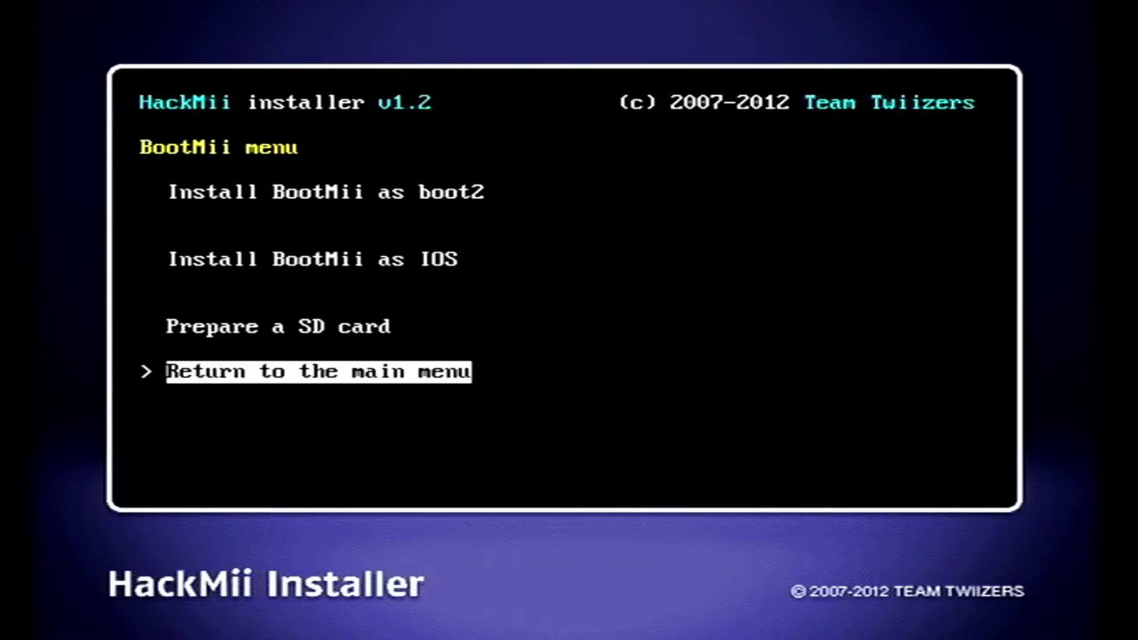
key(Up)
key(Up)
key(Up)
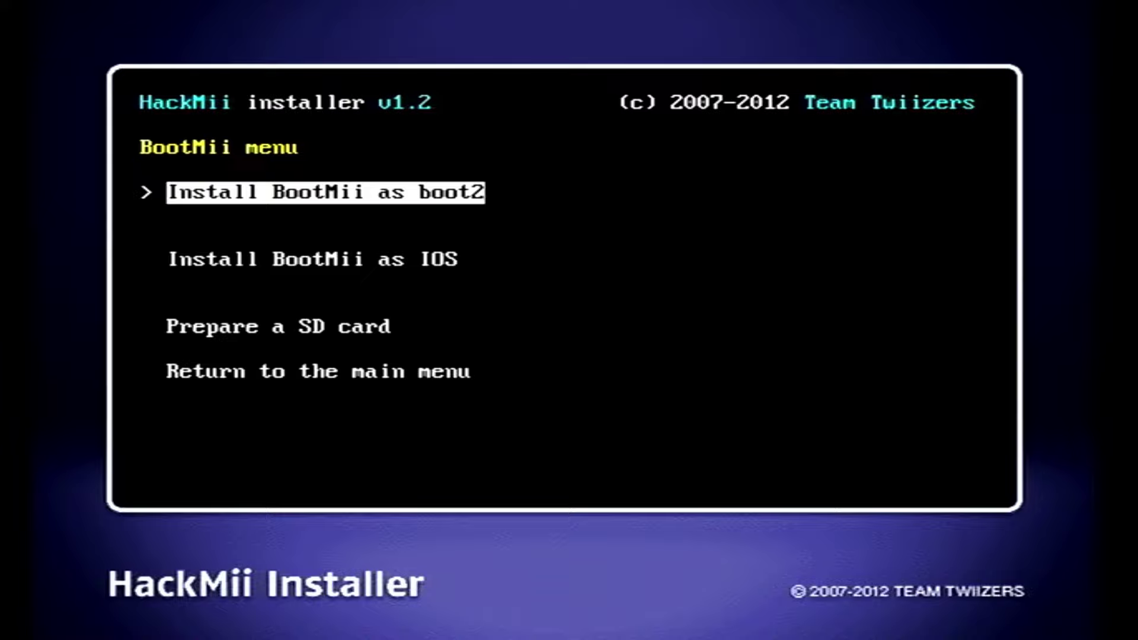
key(Down)
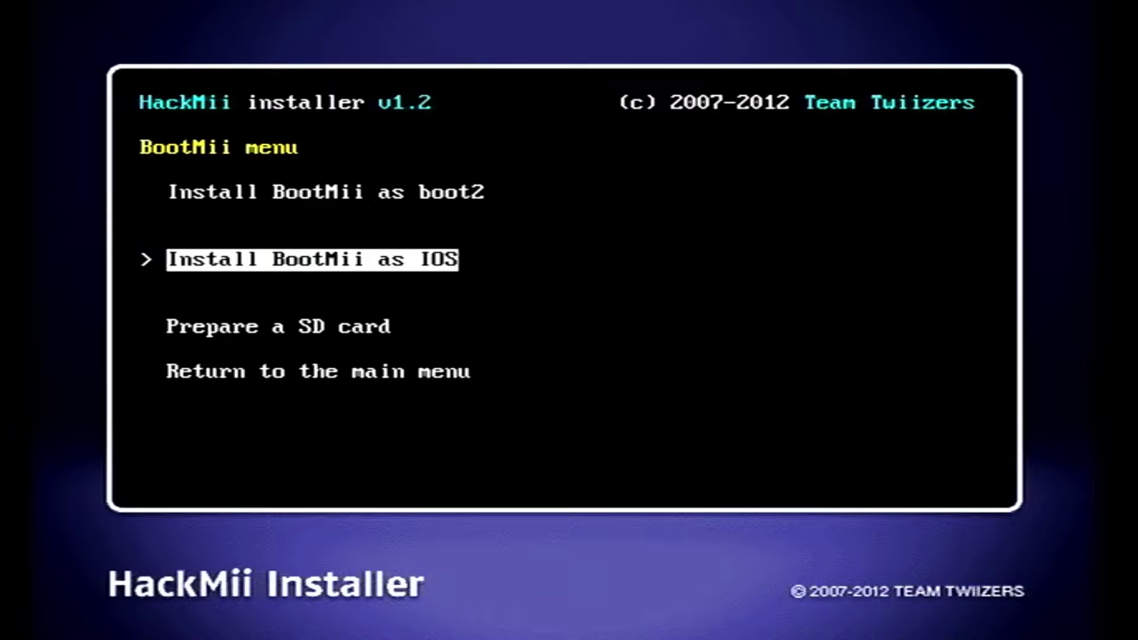